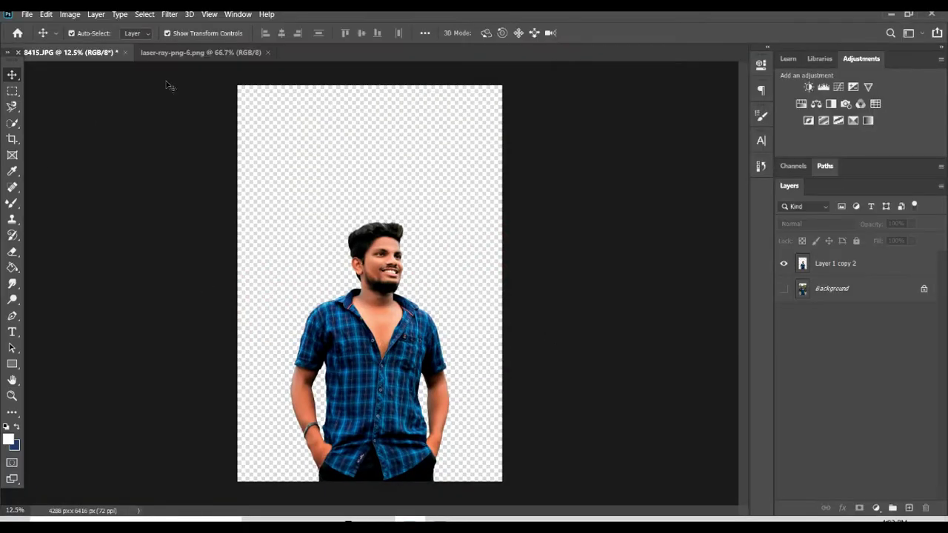
# Toggle the cut-out and original photo layers' visibility to compare them.
pyautogui.click(786, 266)
pyautogui.click(786, 288)
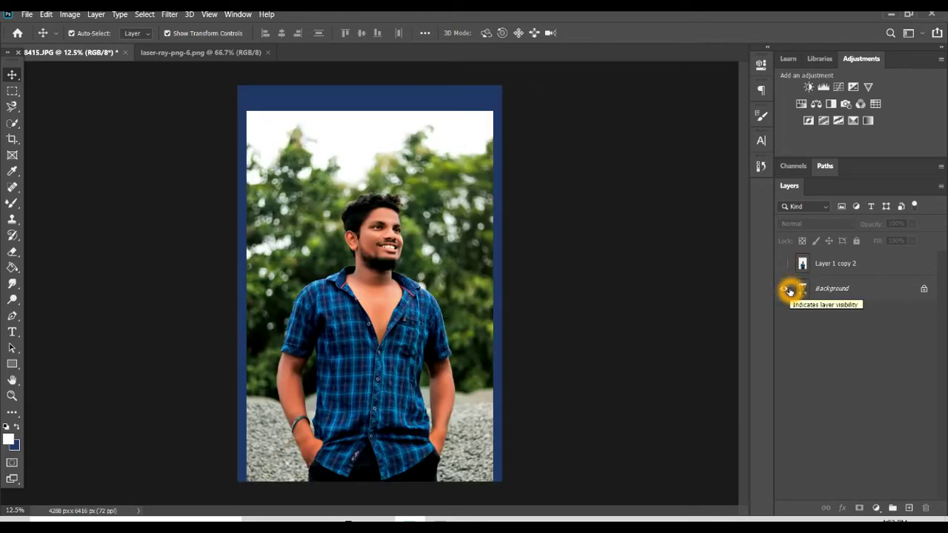
pyautogui.click(786, 288)
pyautogui.click(786, 264)
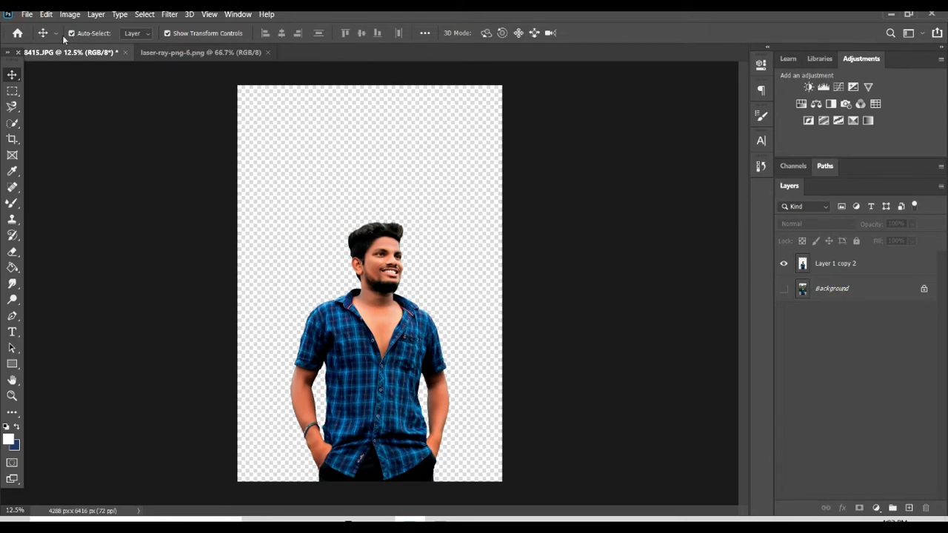
# Open the neon city night photo and drag it into 8415.JPG, accepting the profile conversion.
pyautogui.click(28, 16)
pyautogui.click(35, 32)
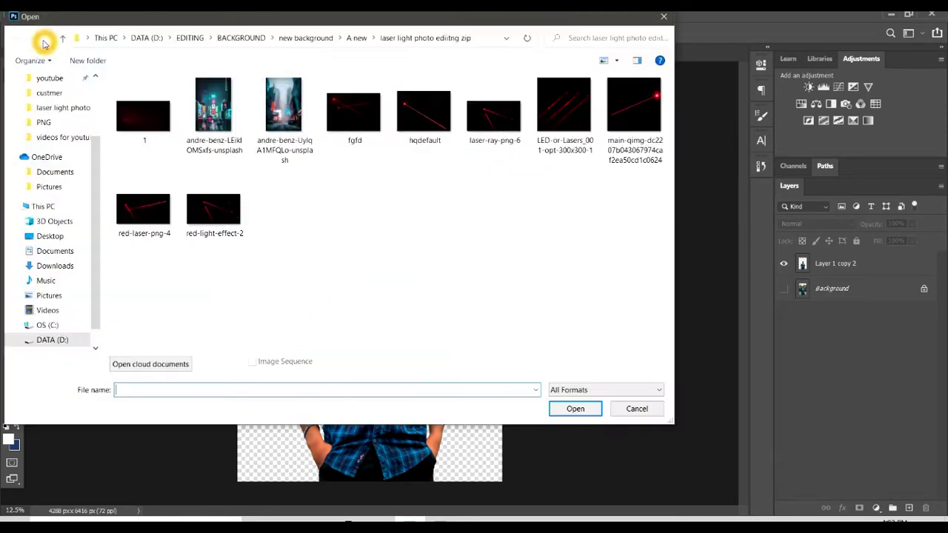
pyautogui.click(274, 129)
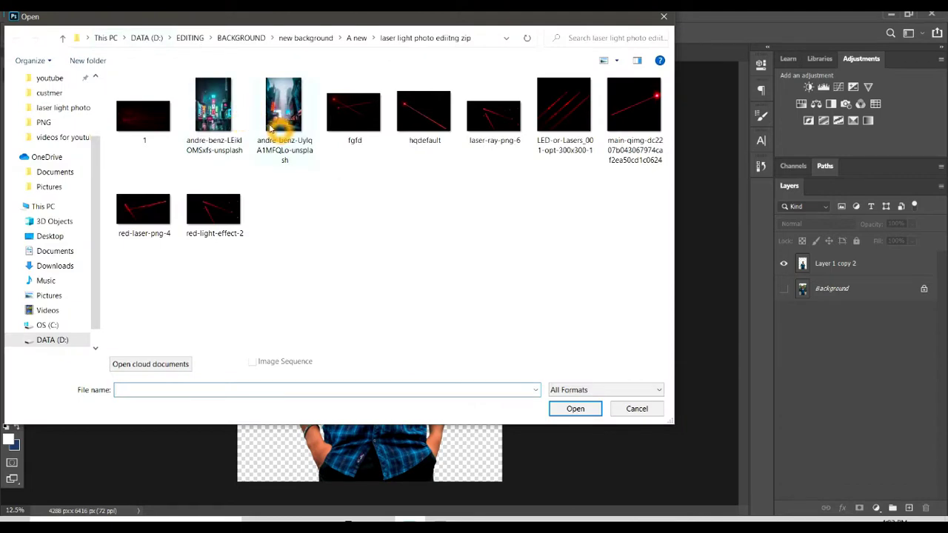
pyautogui.doubleClick(233, 122)
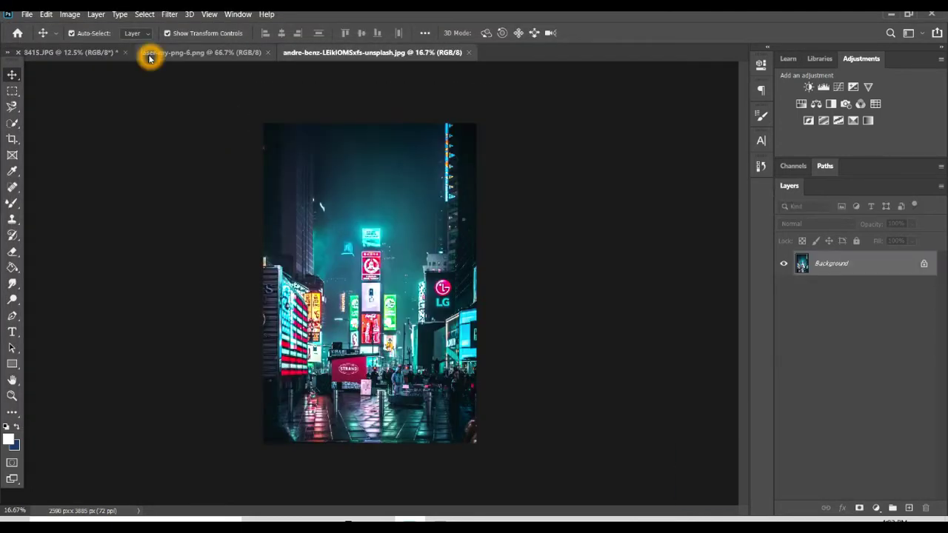
pyautogui.click(81, 52)
pyautogui.moveTo(363, 55)
pyautogui.mouseDown()
pyautogui.moveTo(418, 174)
pyautogui.moveTo(275, 208)
pyautogui.mouseUp()
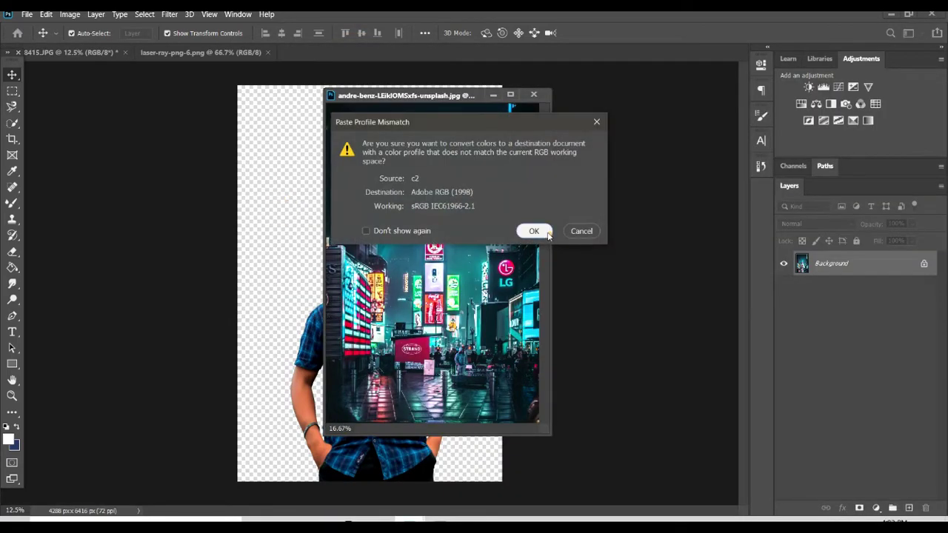
pyautogui.click(547, 233)
pyautogui.click(536, 99)
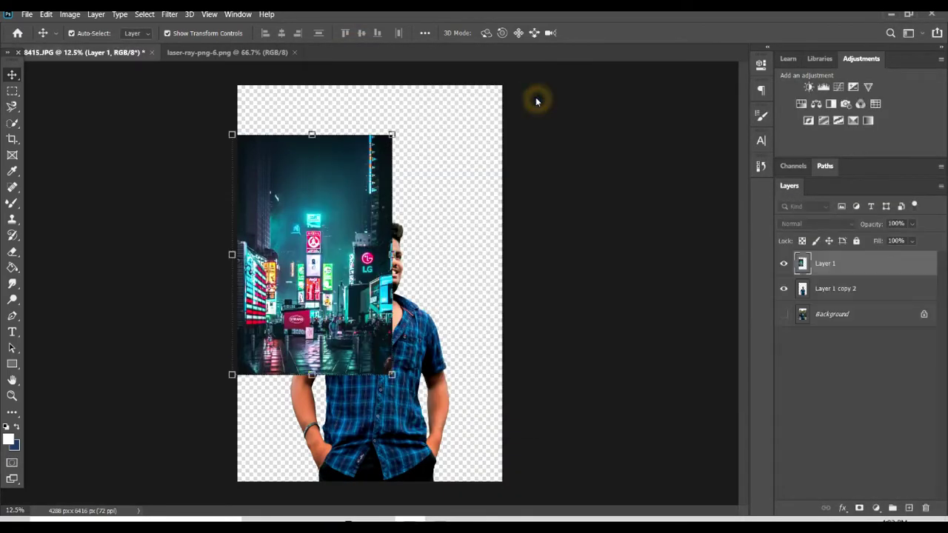
# Move the city layer beneath the cut-out man and scale it up to fill the canvas.
pyautogui.moveTo(840, 266); pyautogui.dragTo(840, 302)
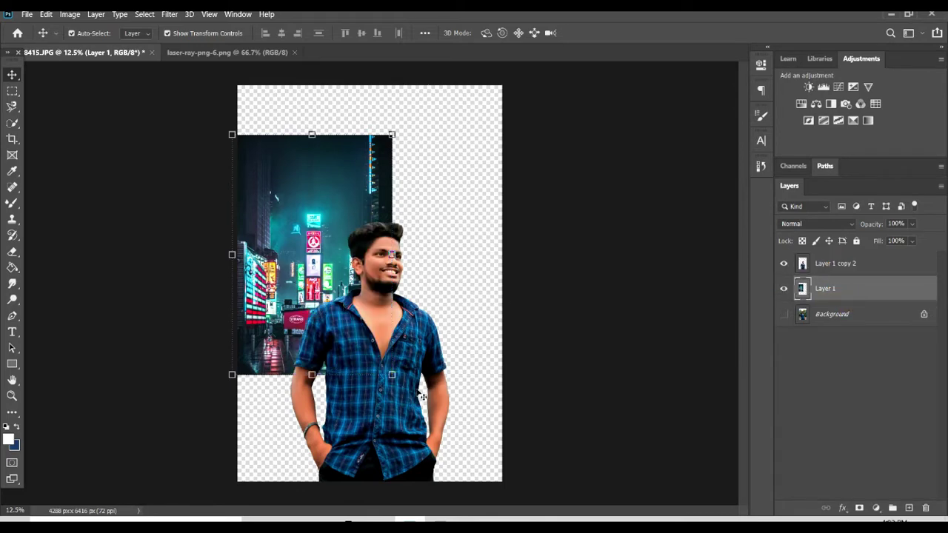
pyautogui.moveTo(391, 375); pyautogui.dragTo(508, 452)
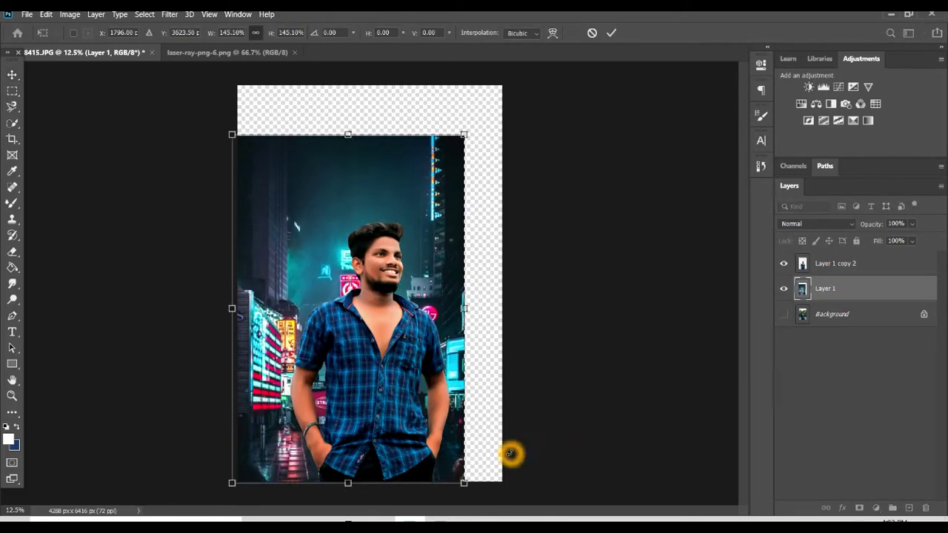
pyautogui.moveTo(443, 296); pyautogui.dragTo(482, 297)
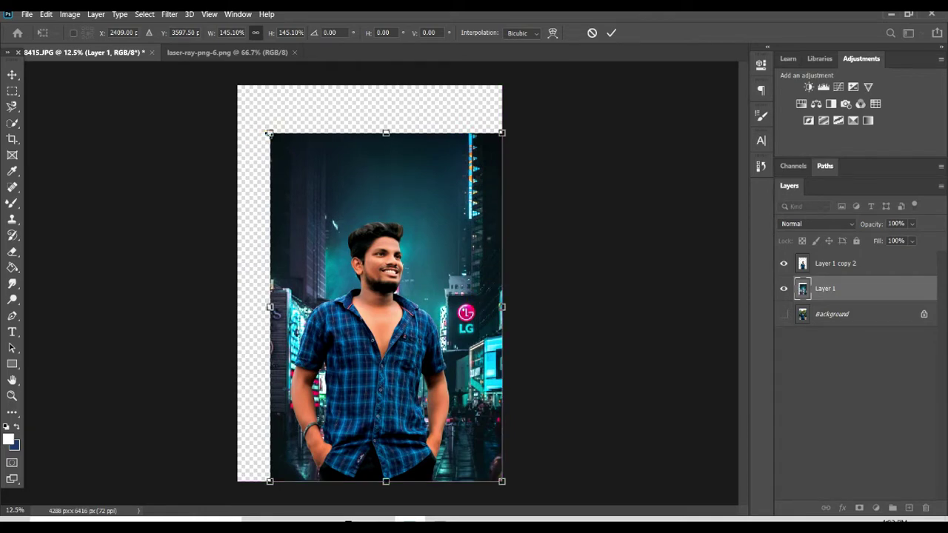
pyautogui.moveTo(270, 133); pyautogui.dragTo(217, 91)
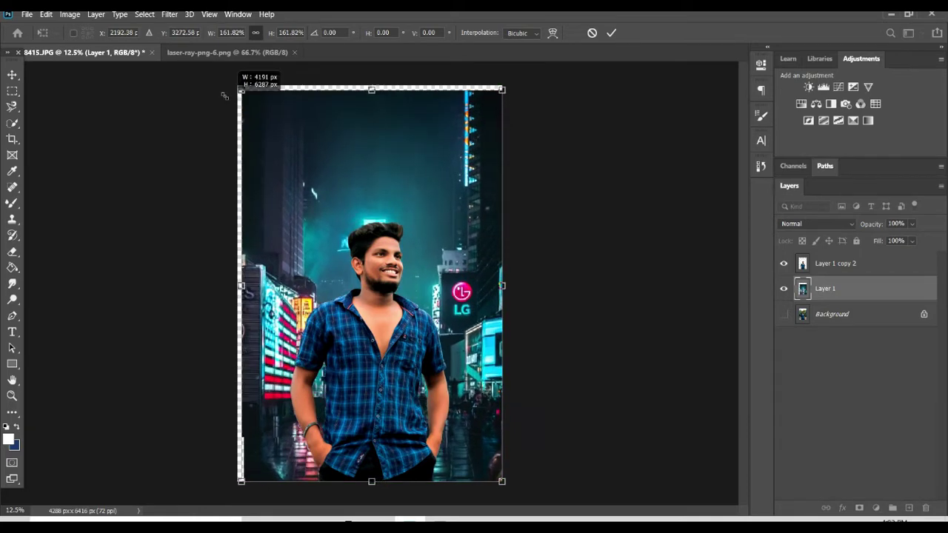
pyautogui.doubleClick(403, 151)
pyautogui.moveTo(444, 198); pyautogui.dragTo(445, 194)
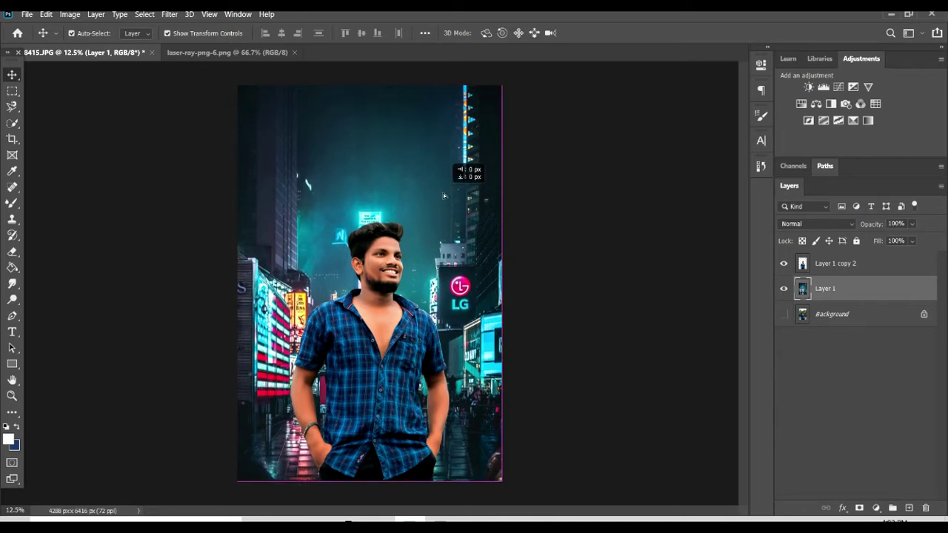
# Crop the canvas, widening the crop frame out to the left edge.
pyautogui.click(11, 142)
pyautogui.moveTo(375, 81); pyautogui.dragTo(374, 84)
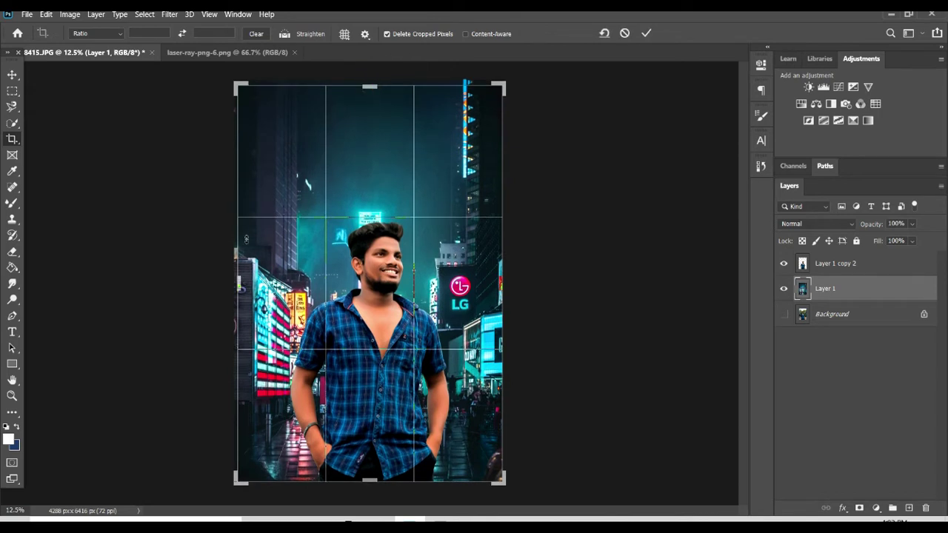
pyautogui.moveTo(237, 253); pyautogui.dragTo(233, 260)
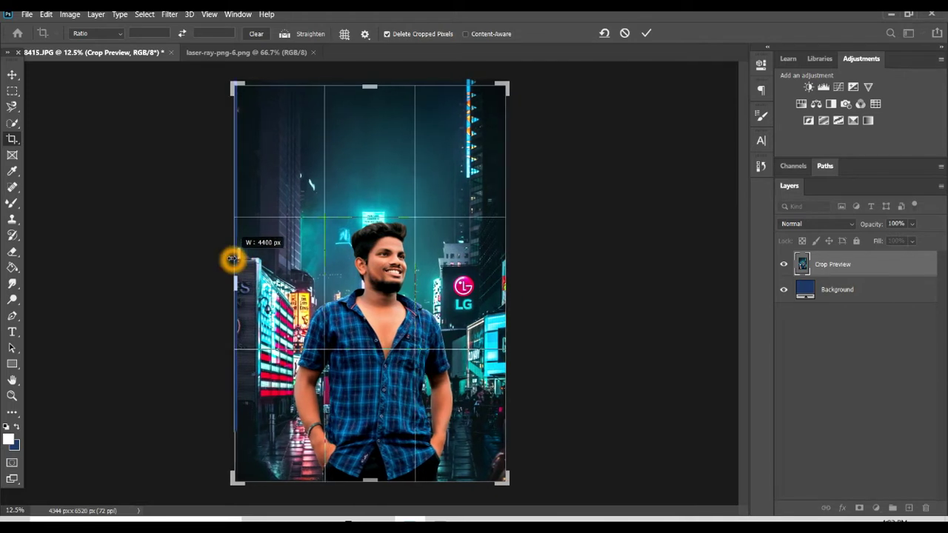
pyautogui.click(644, 33)
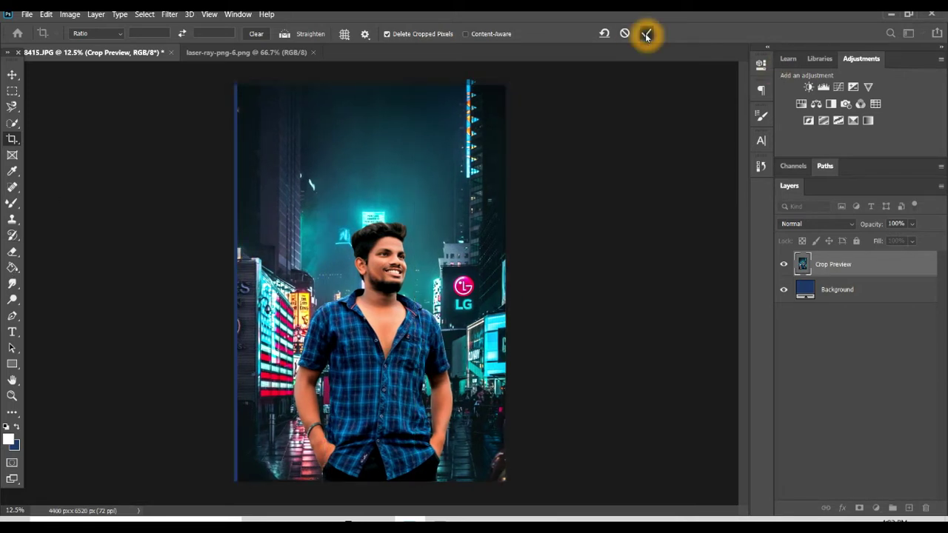
# Re-crop to the image edges, checking the top, for a 4344 × 6416 px canvas.
pyautogui.click(296, 184)
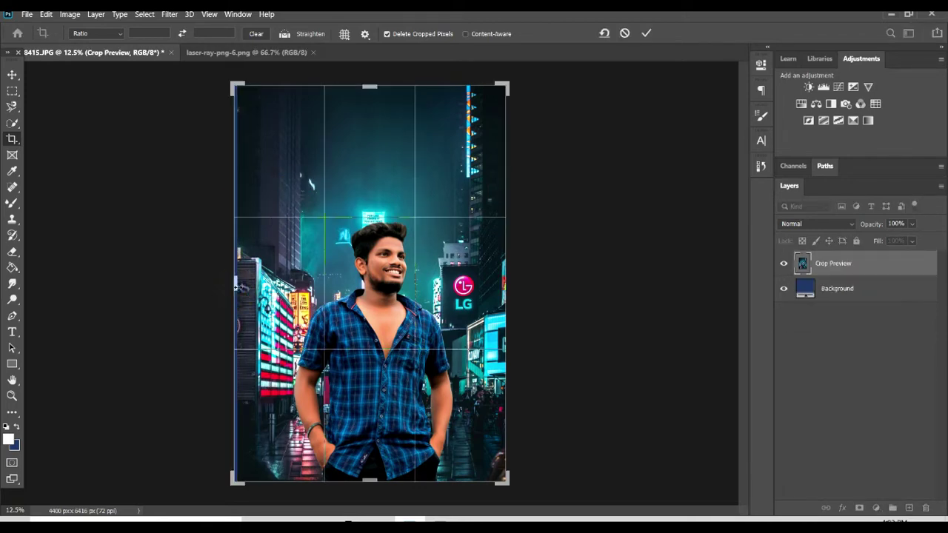
pyautogui.moveTo(235, 288); pyautogui.dragTo(240, 288)
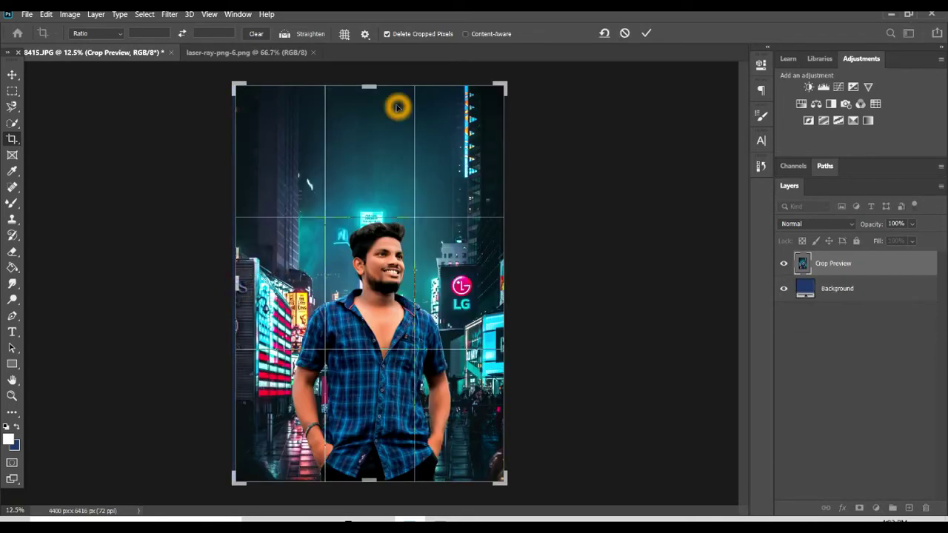
pyautogui.scroll(1, 398, 108)
pyautogui.scroll(1, 360, 159)
pyautogui.scroll(3, 358, 162)
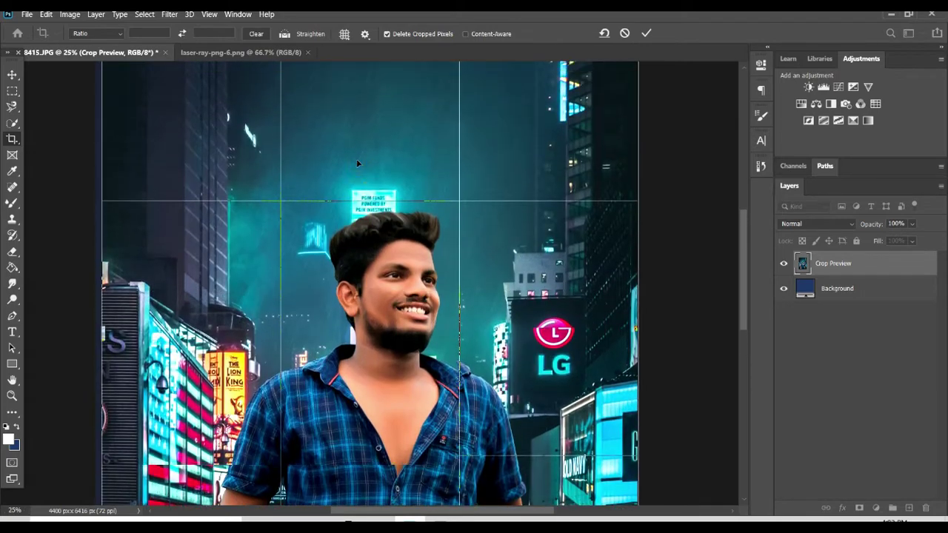
pyautogui.scroll(2, 357, 162)
pyautogui.scroll(1, 358, 162)
pyautogui.scroll(1, 358, 162)
pyautogui.scroll(1, 358, 162)
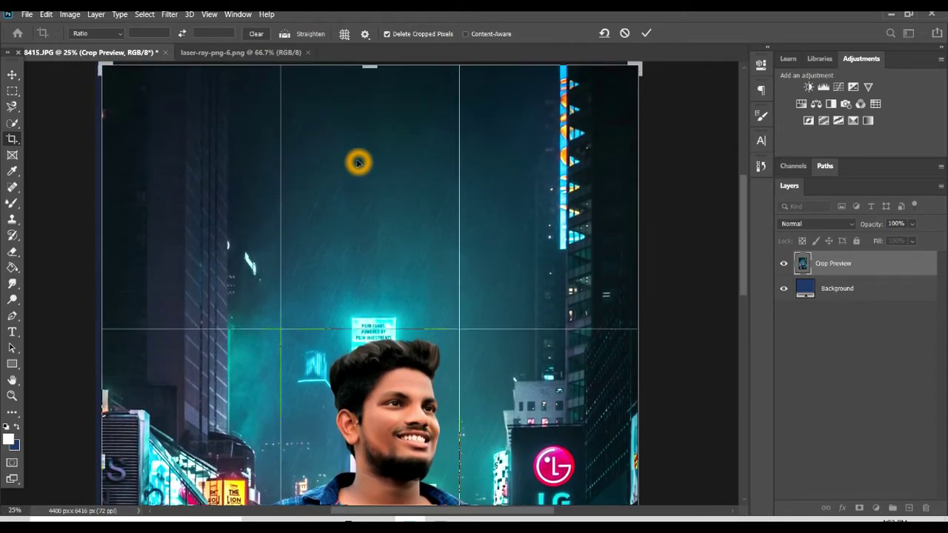
pyautogui.scroll(1, 358, 162)
pyautogui.click(647, 33)
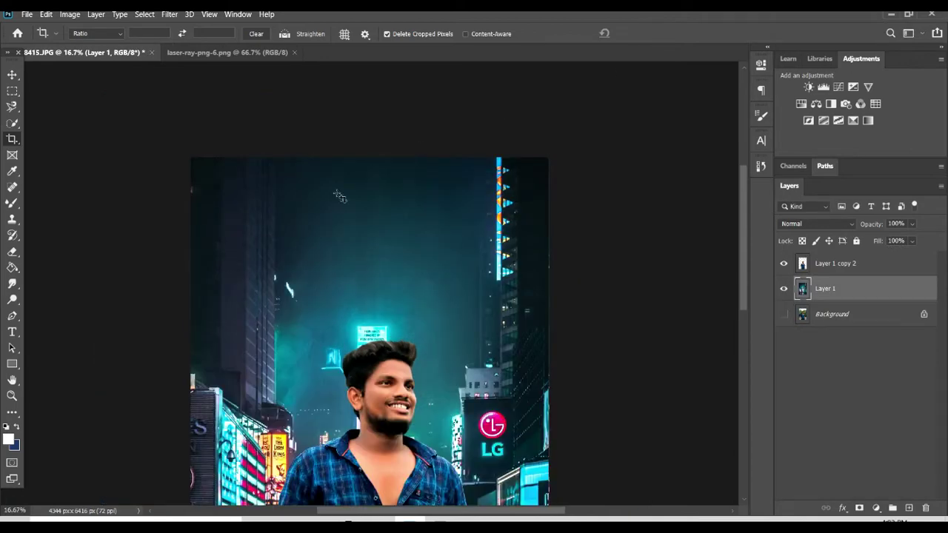
pyautogui.click(15, 73)
# Zoom out and apply a 25-pixel Gaussian Blur to the city layer.
pyautogui.click(180, 303)
pyautogui.hotkey('ctrl', '-')
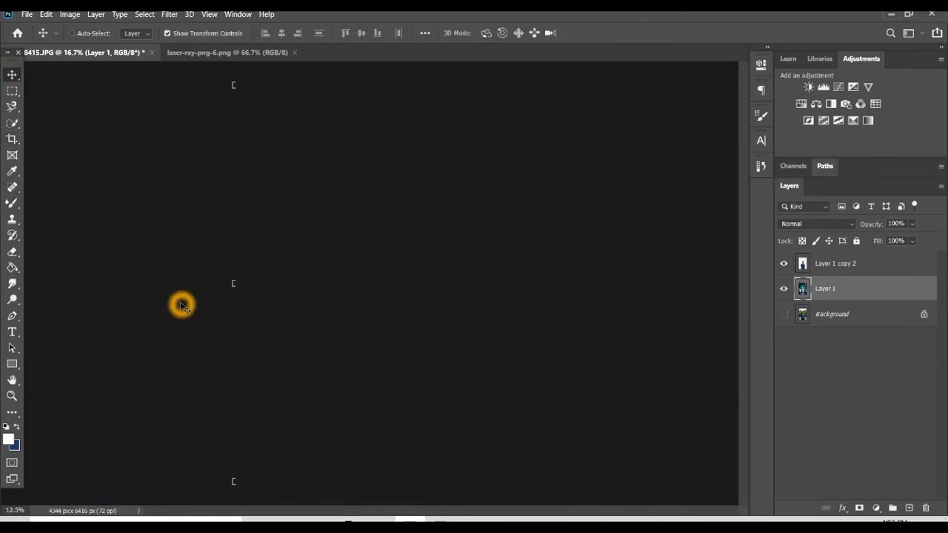
pyautogui.click(169, 14)
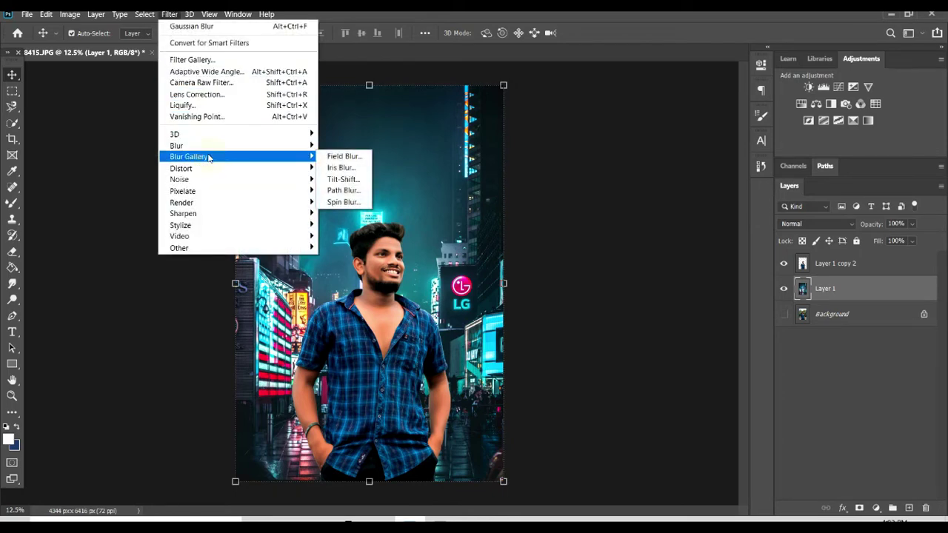
pyautogui.click(275, 147)
pyautogui.click(346, 190)
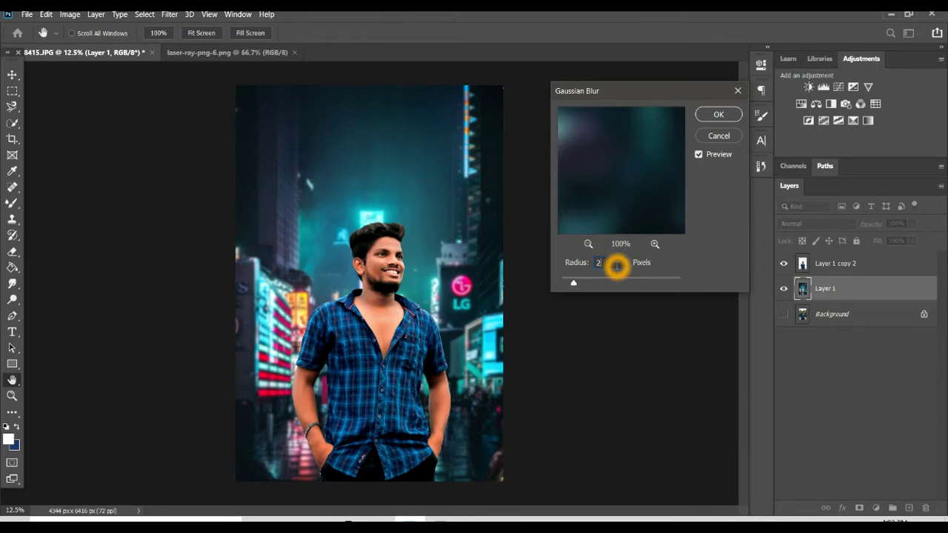
pyautogui.write('2')
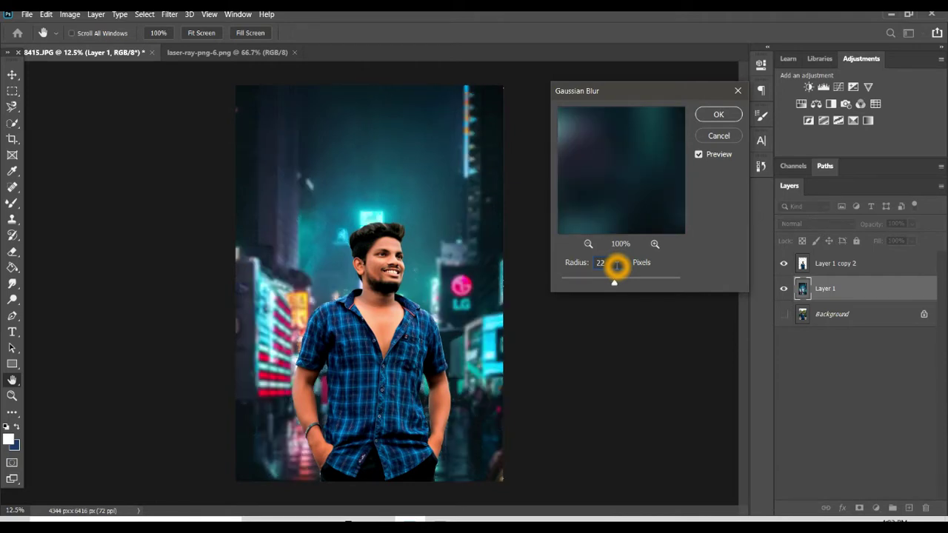
pyautogui.write('5')
pyautogui.write('8')
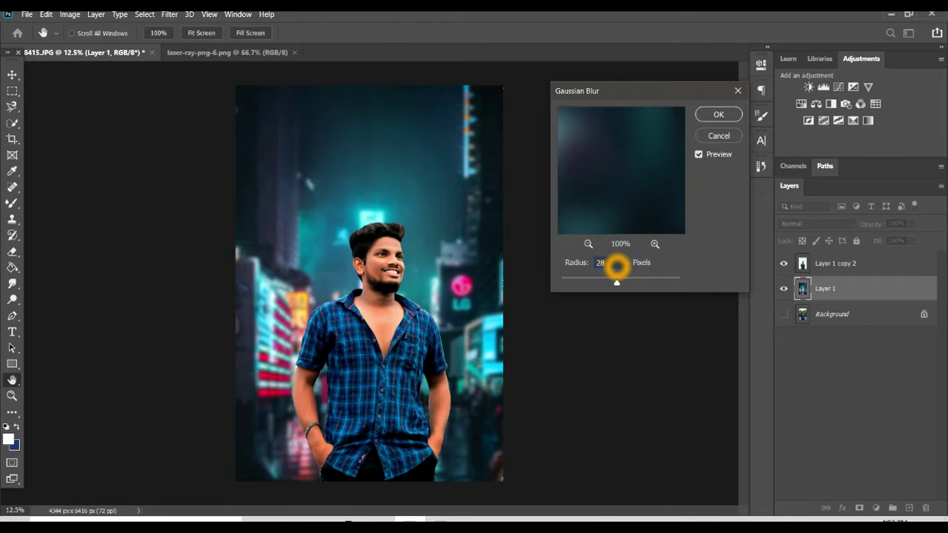
pyautogui.press('BackSpace')
pyautogui.write('5')
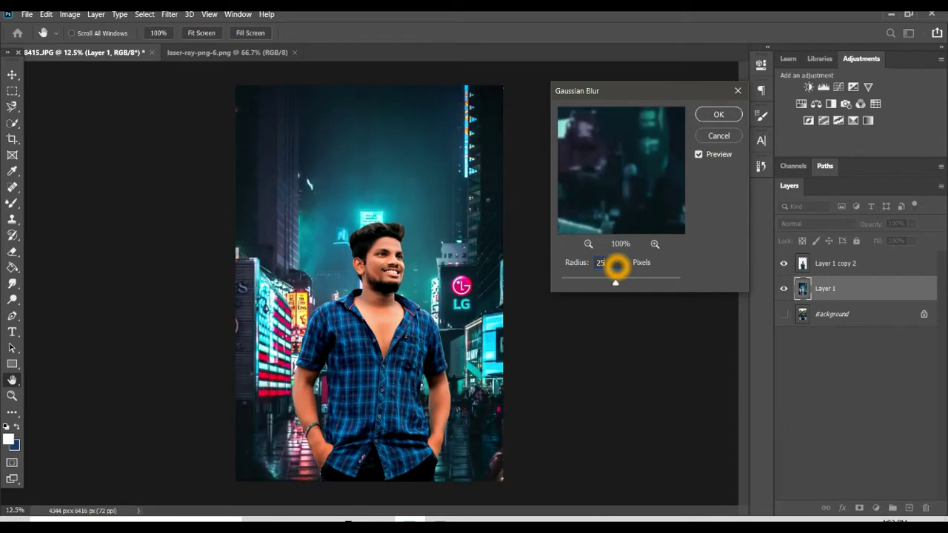
pyautogui.click(715, 113)
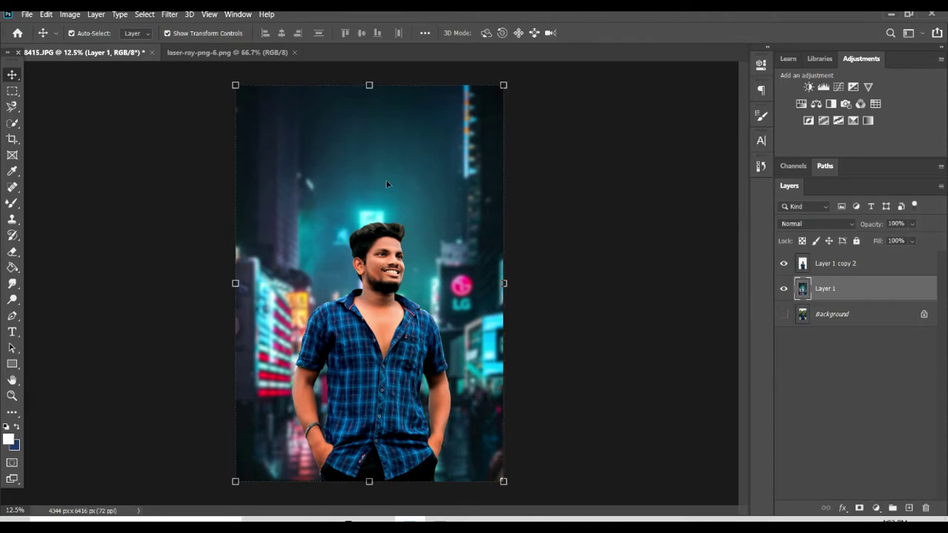
# Open the red-light-effect-2 laser image, dismissing an error from the first attempt.
pyautogui.click(27, 15)
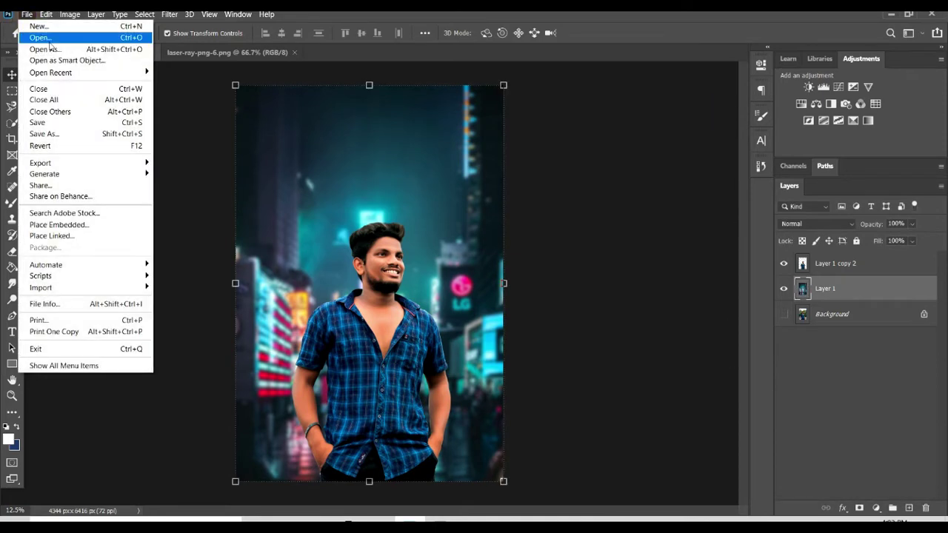
pyautogui.click(34, 36)
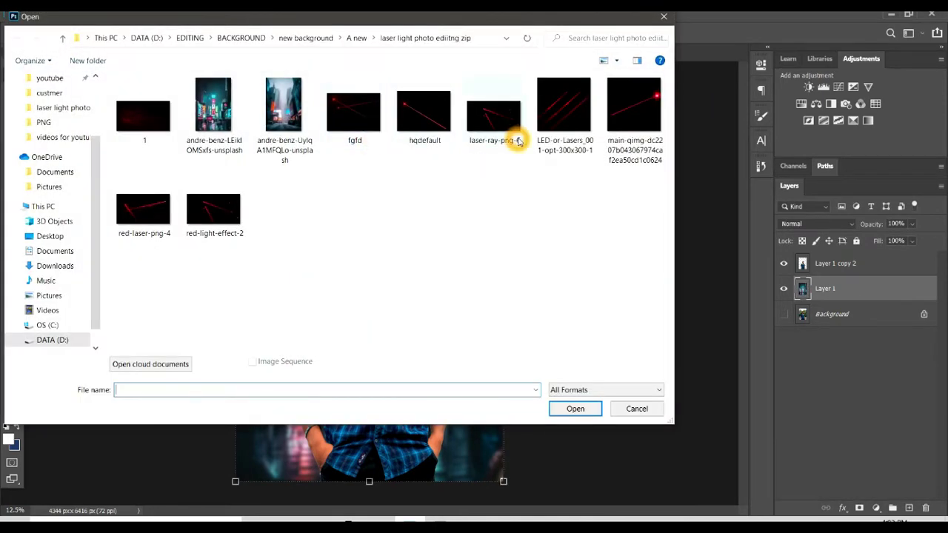
pyautogui.doubleClick(631, 117)
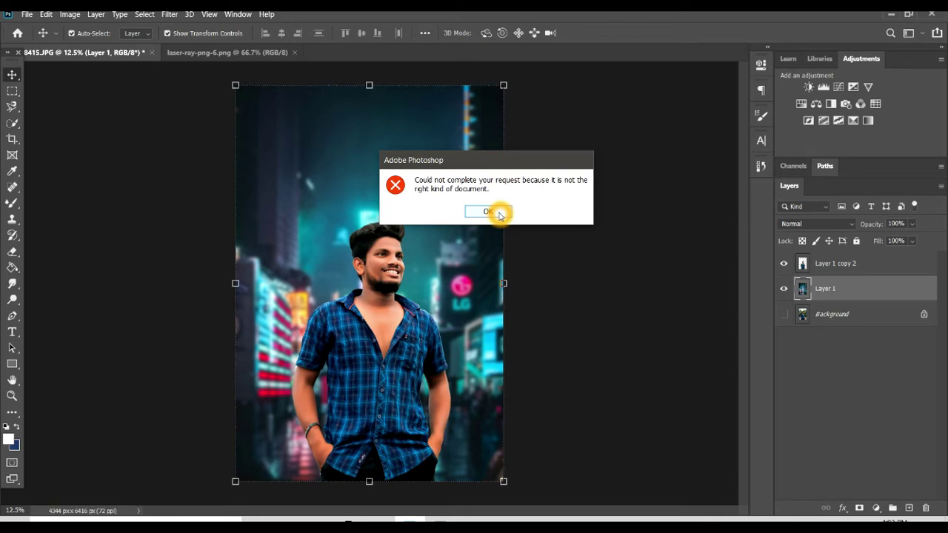
pyautogui.click(489, 211)
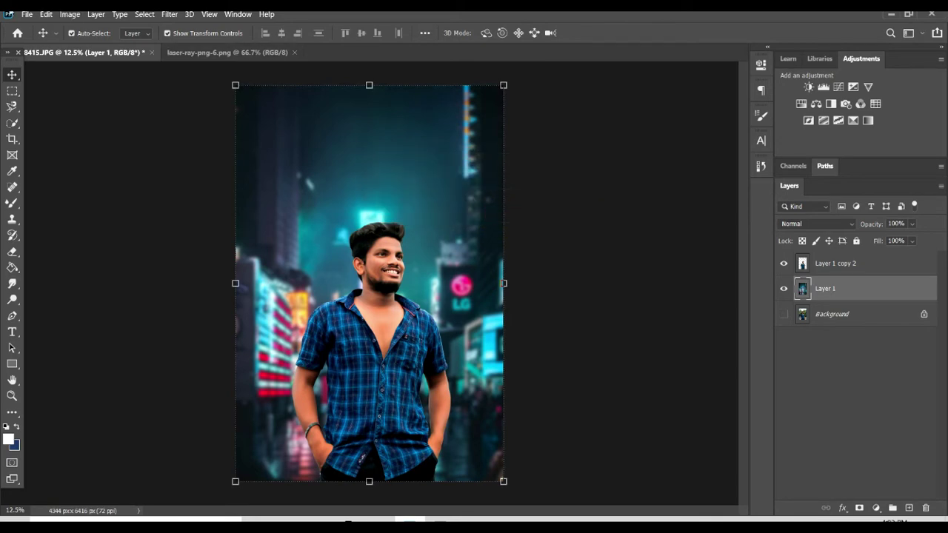
pyautogui.click(27, 14)
pyautogui.click(45, 41)
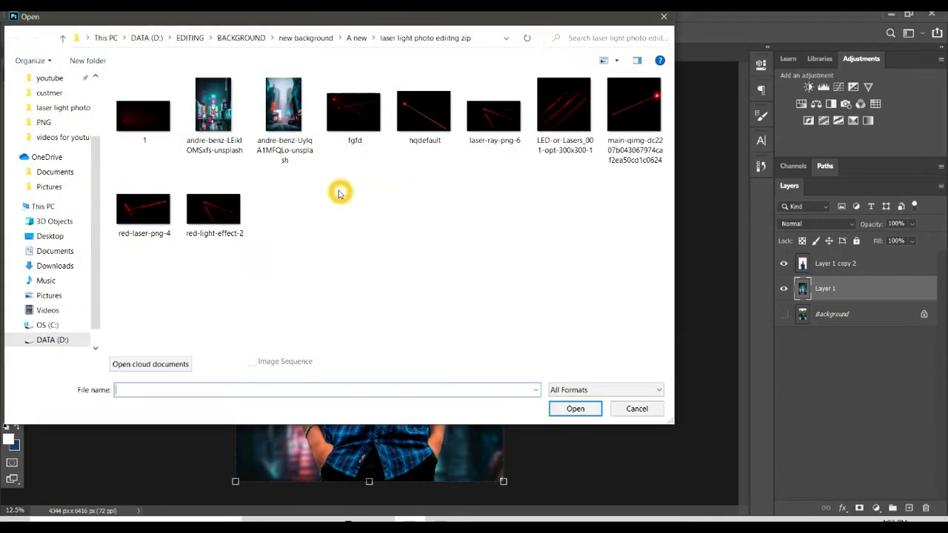
pyautogui.doubleClick(211, 222)
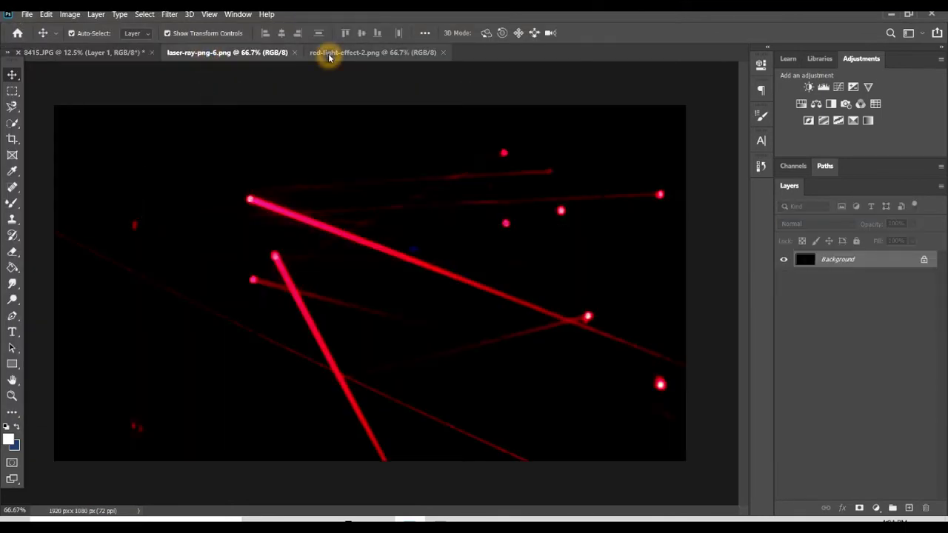
# Float the laser-ray-png-6 document window, move it aside, and dock it back.
pyautogui.click(92, 53)
pyautogui.moveTo(192, 51); pyautogui.dragTo(318, 105)
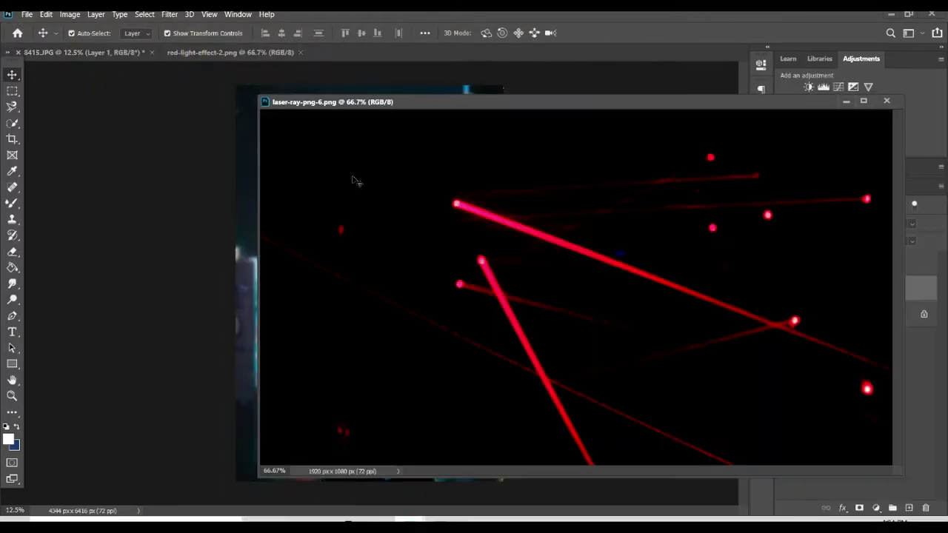
pyautogui.click(234, 55)
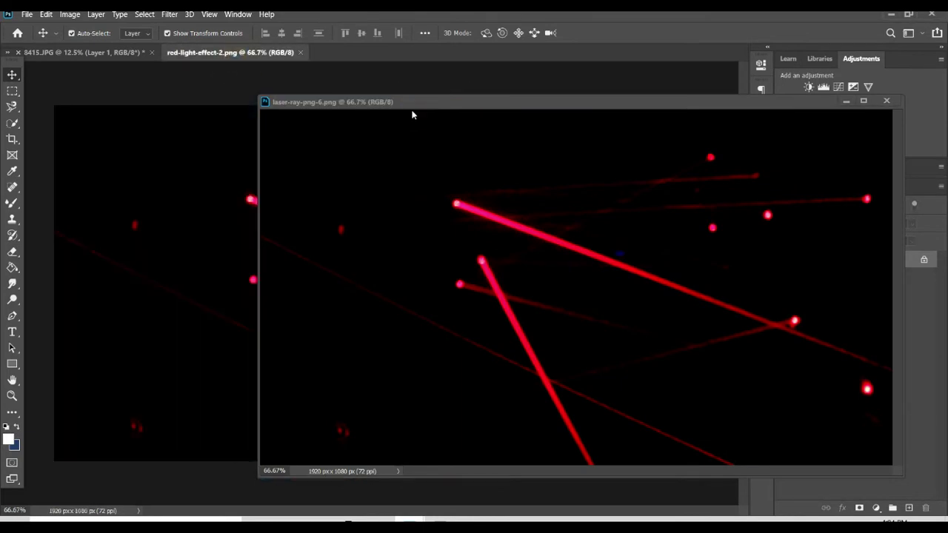
pyautogui.moveTo(414, 109)
pyautogui.mouseDown()
pyautogui.moveTo(509, 80)
pyautogui.moveTo(345, 54)
pyautogui.mouseUp()
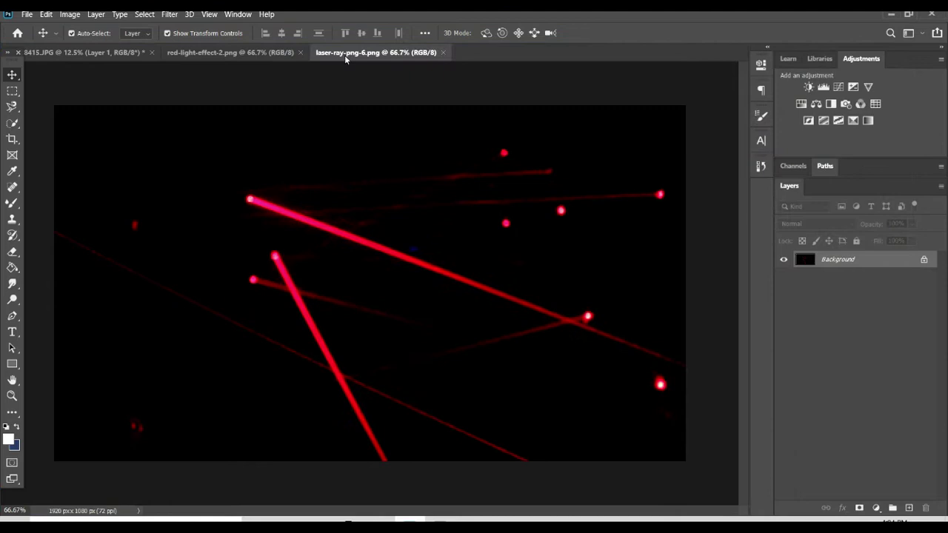
pyautogui.click(236, 52)
# Drag red-light-effect-2 into the portrait, accept the profile conversion, and close its window.
pyautogui.click(121, 50)
pyautogui.moveTo(230, 52); pyautogui.dragTo(370, 110)
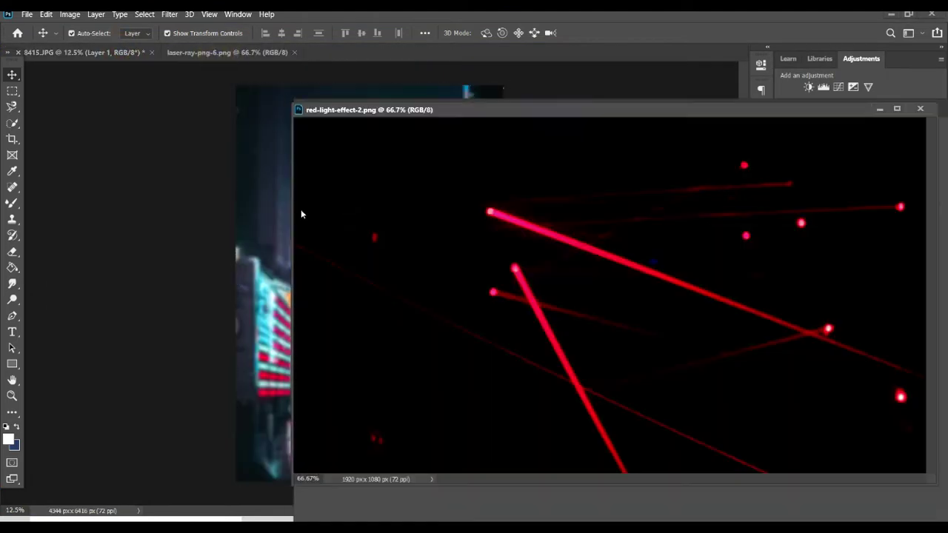
pyautogui.moveTo(266, 209); pyautogui.dragTo(323, 208)
pyautogui.click(533, 230)
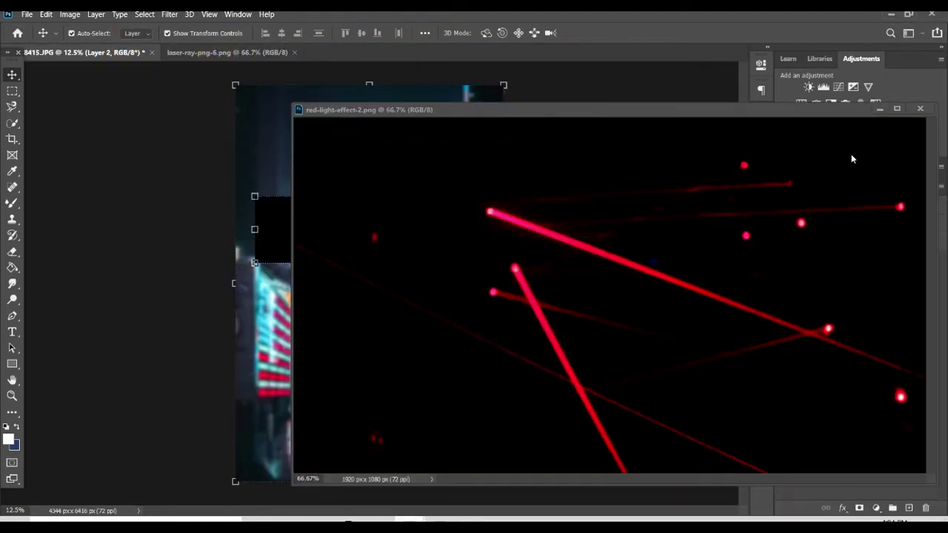
pyautogui.click(918, 110)
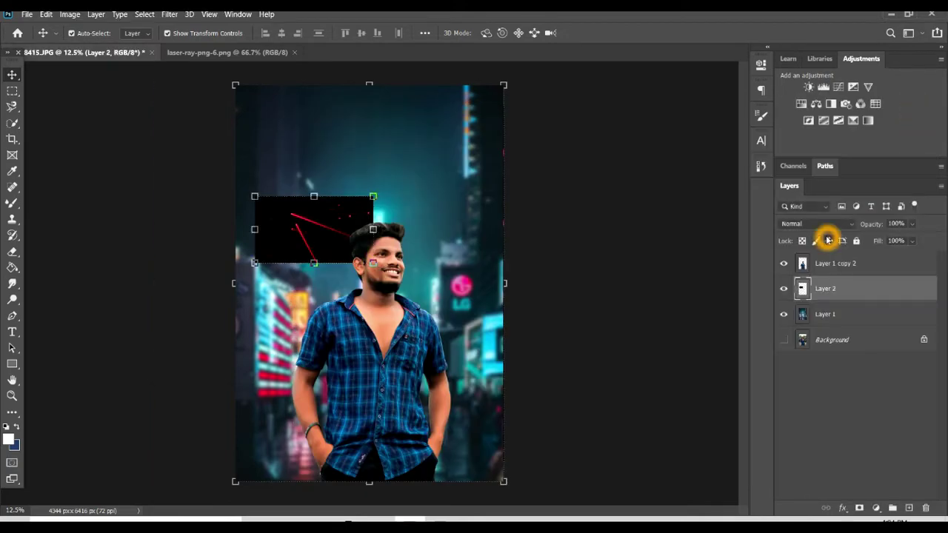
# Set Layer 2 to Screen, stack it above the man, and enlarge the lasers down-left across him.
pyautogui.click(815, 223)
pyautogui.click(821, 310)
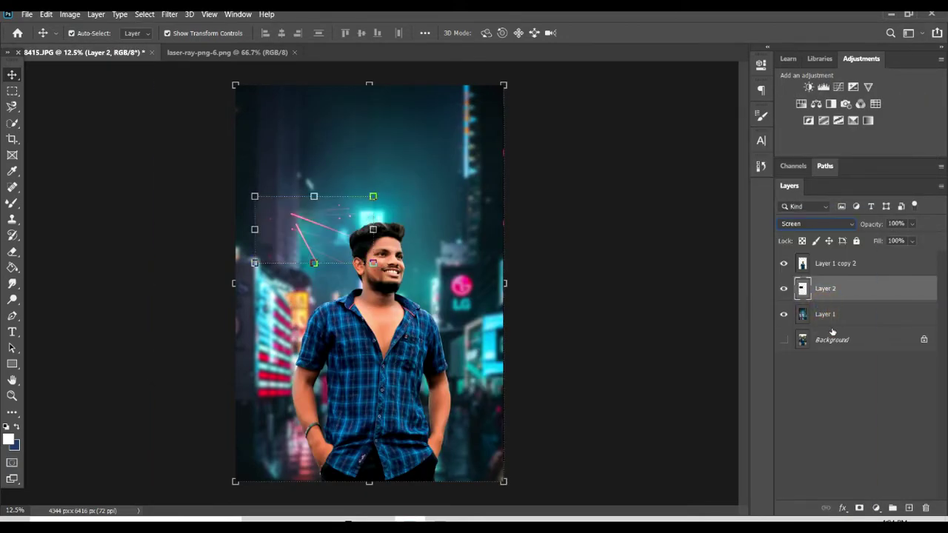
pyautogui.click(839, 261)
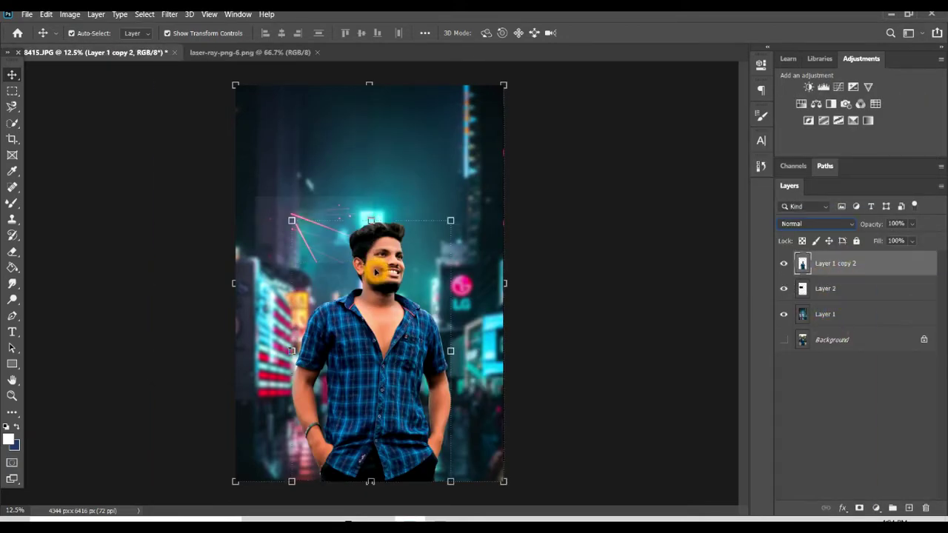
pyautogui.click(803, 287)
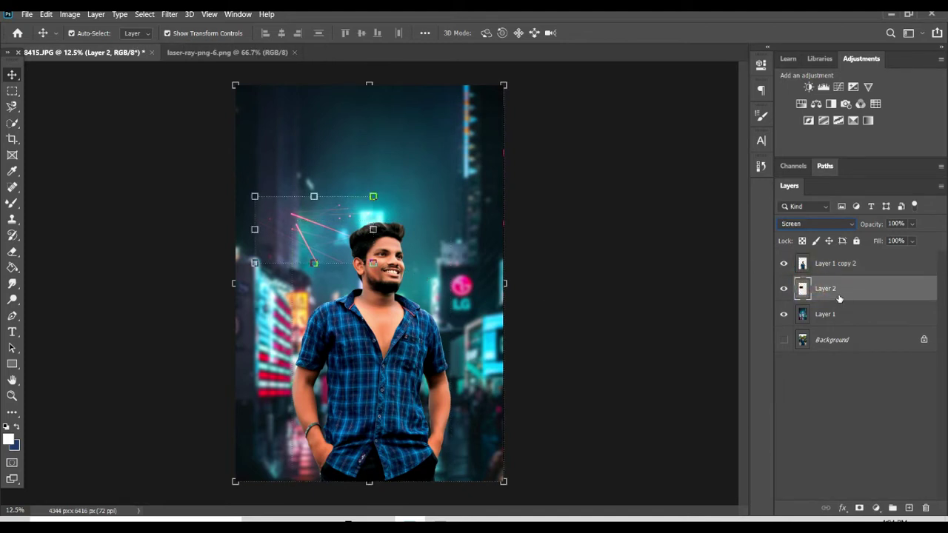
pyautogui.moveTo(838, 297); pyautogui.dragTo(829, 255)
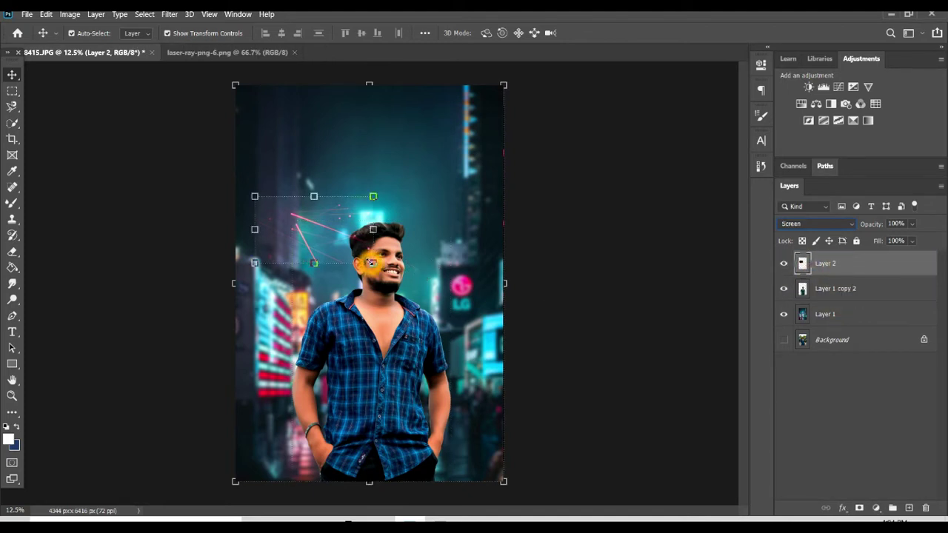
pyautogui.moveTo(374, 264); pyautogui.dragTo(682, 349)
pyautogui.moveTo(436, 278)
pyautogui.mouseDown()
pyautogui.moveTo(303, 398)
pyautogui.moveTo(302, 422)
pyautogui.mouseUp()
# Commit the laser placement, then stretch the lasers upward over the city.
pyautogui.press('Return')
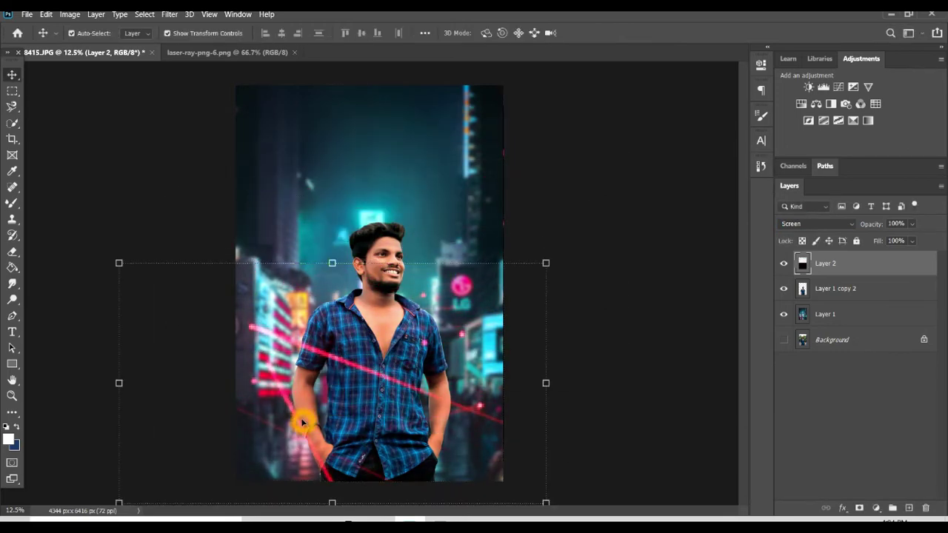
pyautogui.click(548, 217)
pyautogui.keyDown('ctrl'); pyautogui.click(498, 220); pyautogui.keyUp('ctrl')
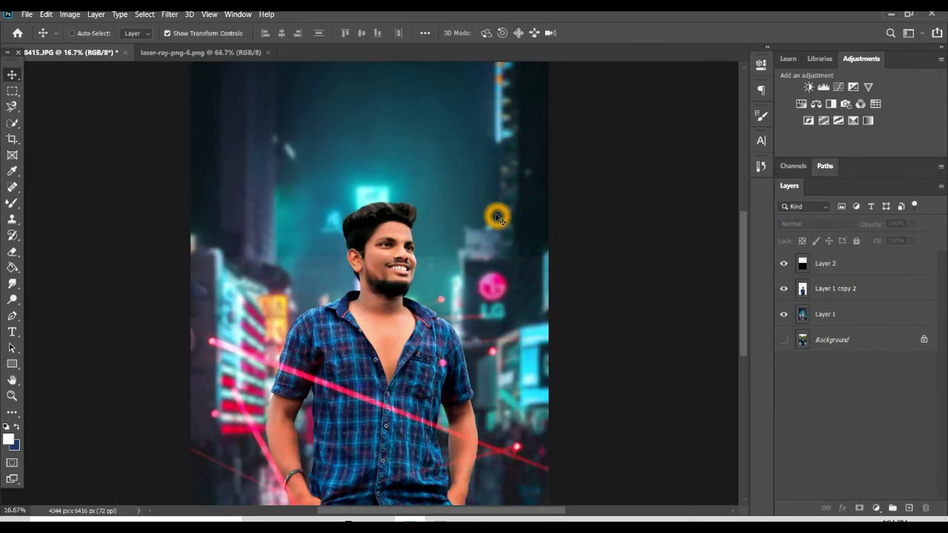
pyautogui.keyDown('ctrl'); pyautogui.click(442, 303); pyautogui.keyUp('ctrl')
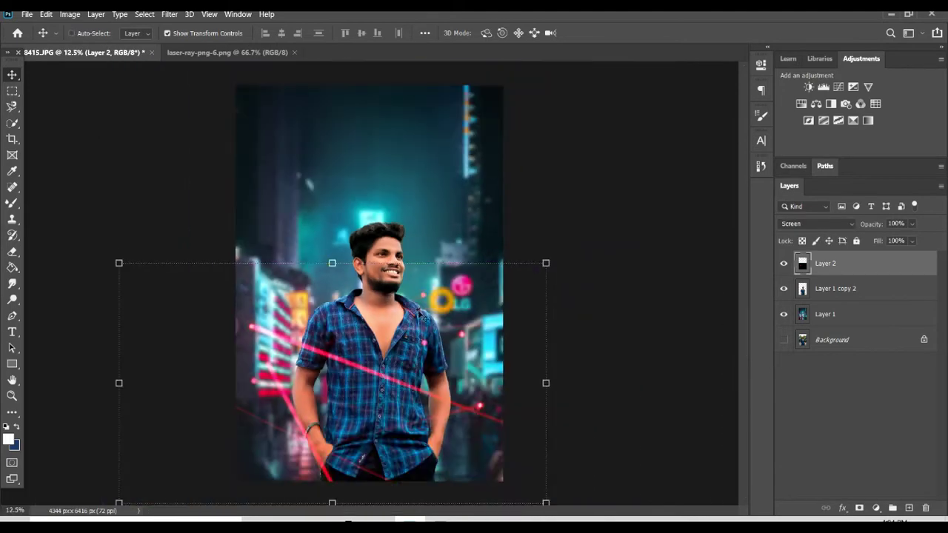
pyautogui.moveTo(335, 266)
pyautogui.mouseDown()
pyautogui.moveTo(363, 16)
pyautogui.moveTo(404, 251)
pyautogui.mouseUp()
pyautogui.click(406, 228)
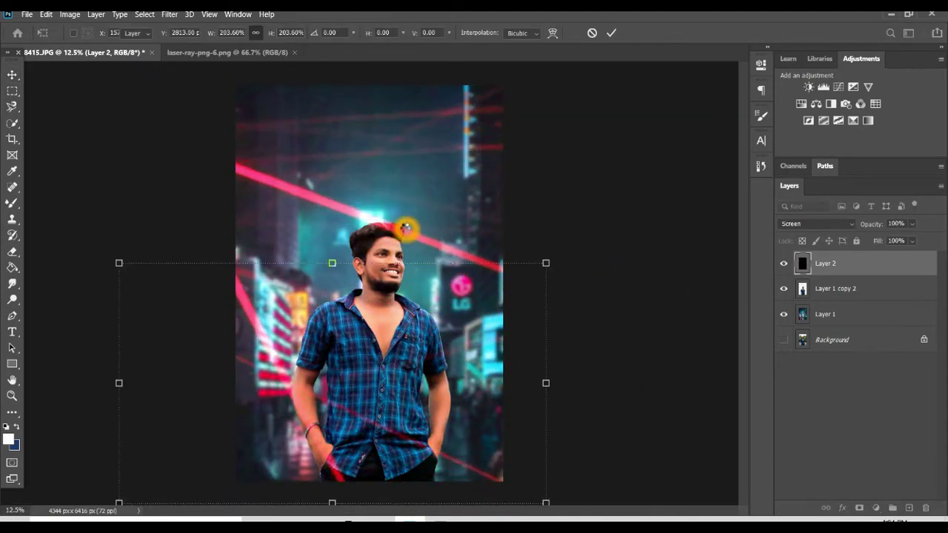
pyautogui.doubleClick(412, 205)
pyautogui.click(417, 212)
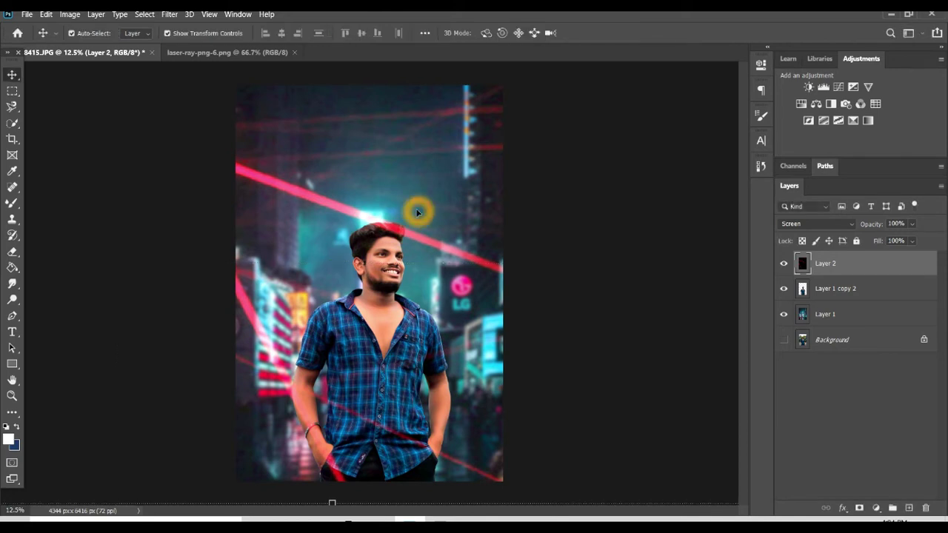
# Put the man back above the lasers, trim the laser layer, and lower its opacity to 70%.
pyautogui.moveTo(882, 289); pyautogui.dragTo(880, 265)
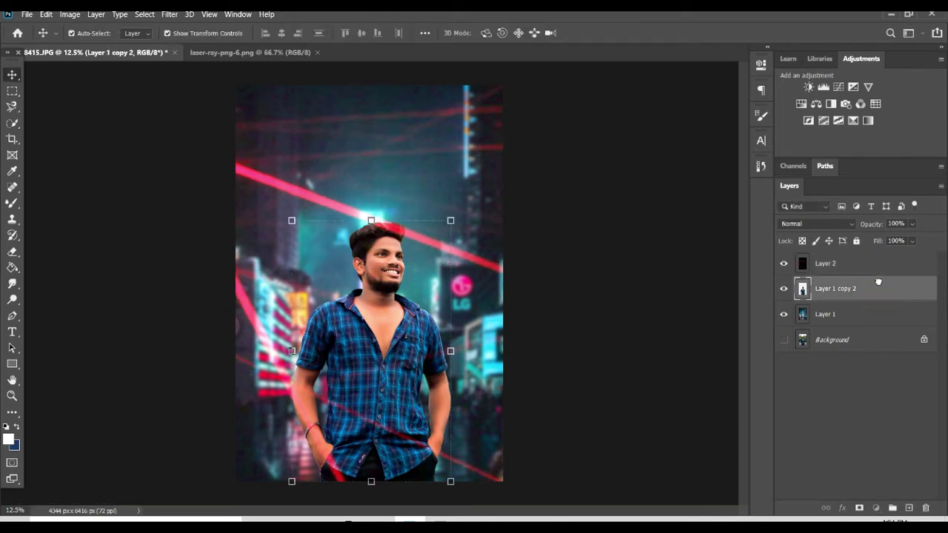
pyautogui.click(602, 274)
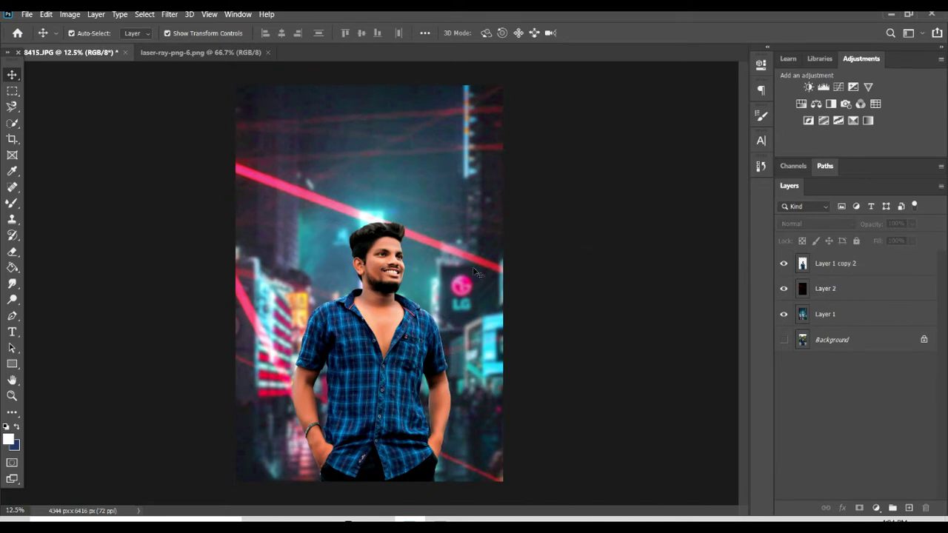
pyautogui.click(182, 253)
pyautogui.click(376, 187)
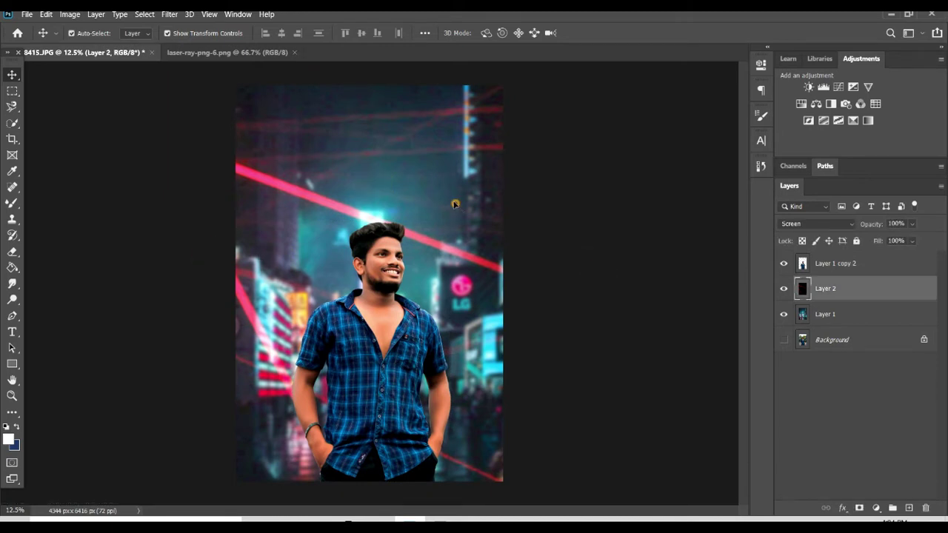
pyautogui.hotkey('ctrl', '-')
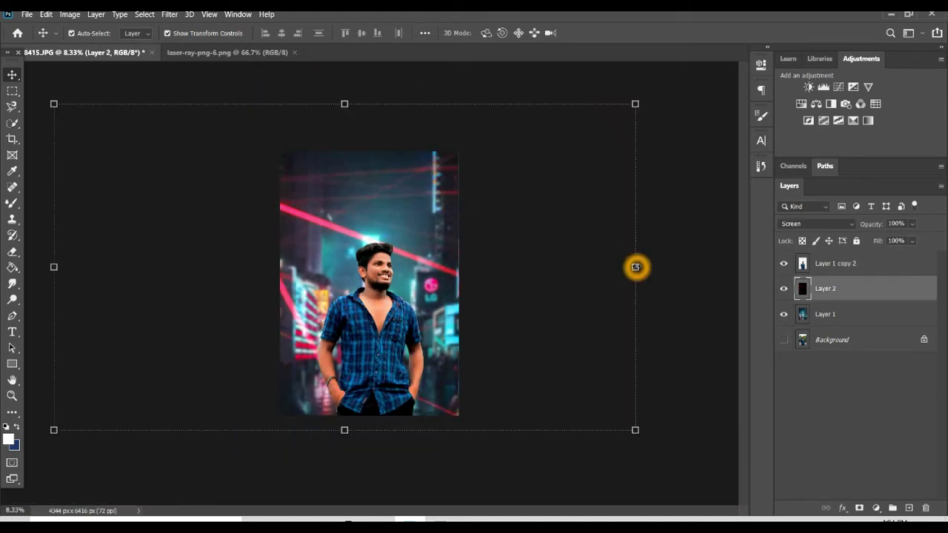
pyautogui.moveTo(635, 267); pyautogui.dragTo(584, 268)
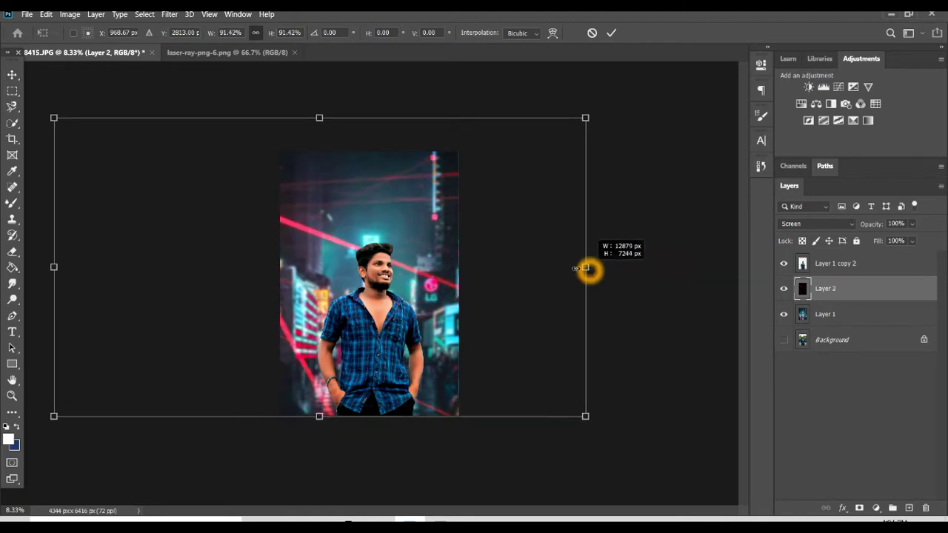
pyautogui.moveTo(319, 117); pyautogui.dragTo(328, 156)
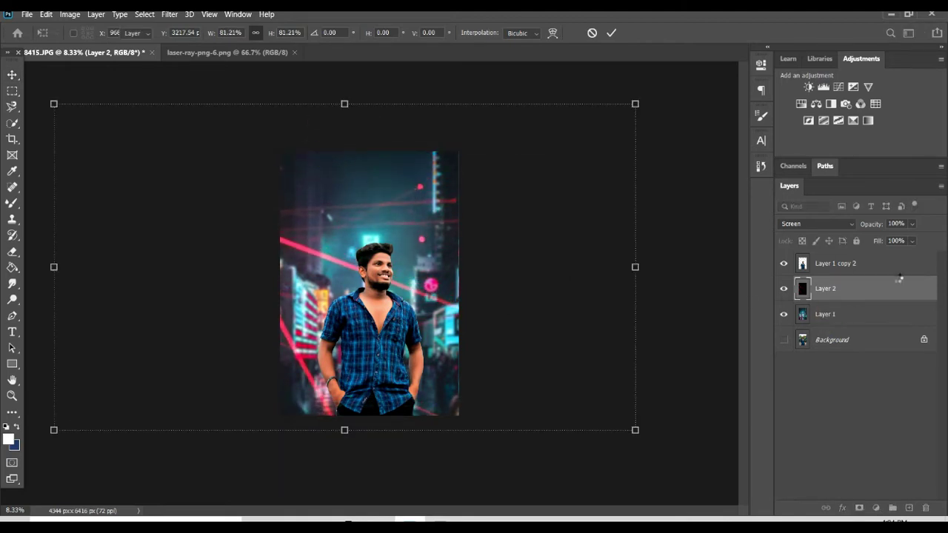
pyautogui.press('Return')
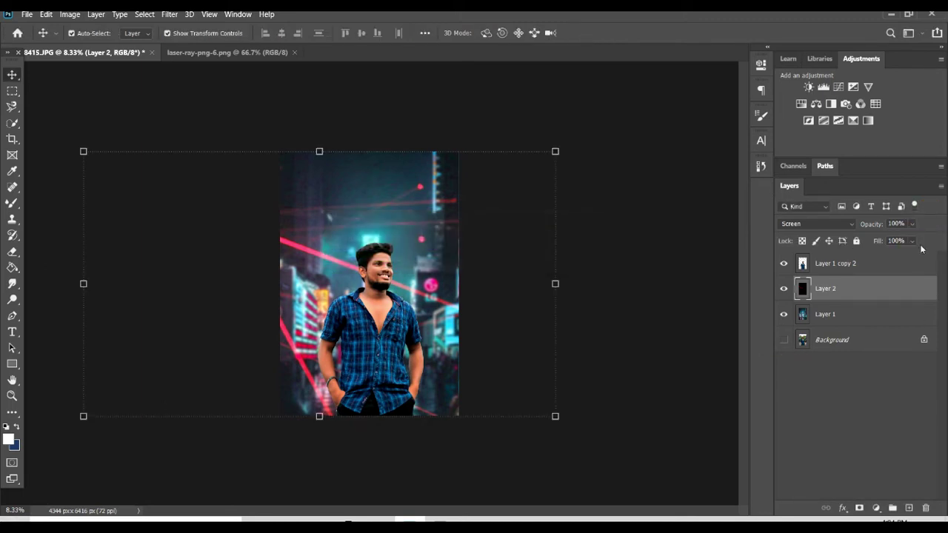
pyautogui.moveTo(912, 224); pyautogui.dragTo(917, 240)
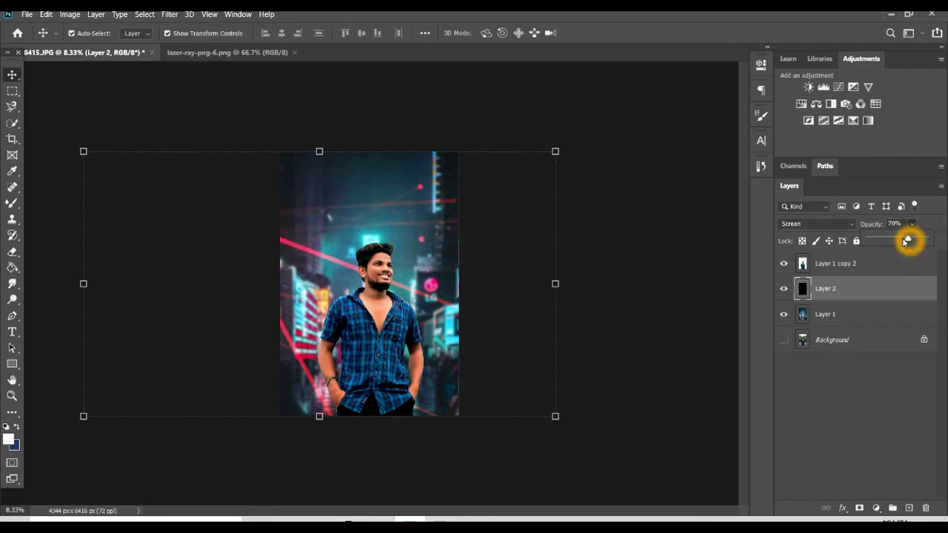
pyautogui.click(609, 220)
# Open hqdefault.jpg, drag it into 8415.JPG as Layer 3, and re-dock its tab.
pyautogui.click(26, 14)
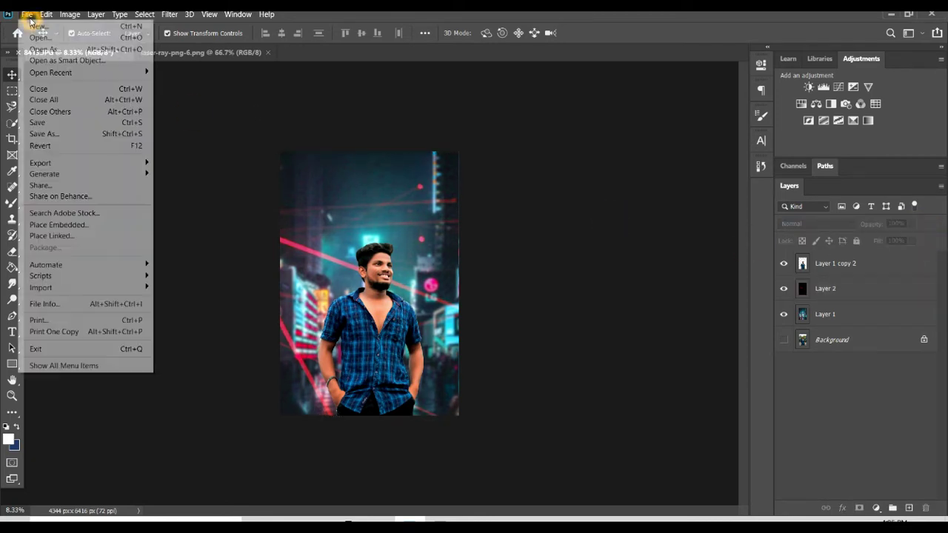
pyautogui.click(33, 37)
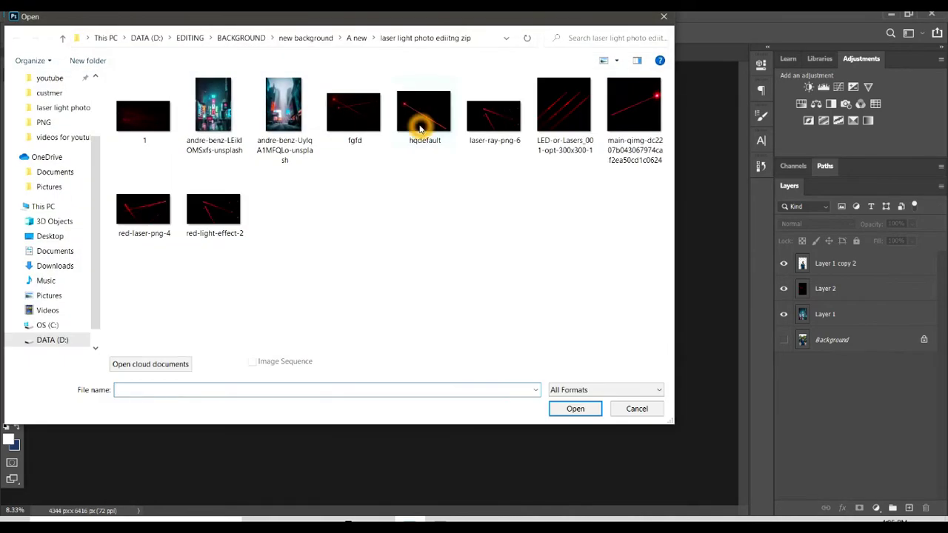
pyautogui.doubleClick(420, 128)
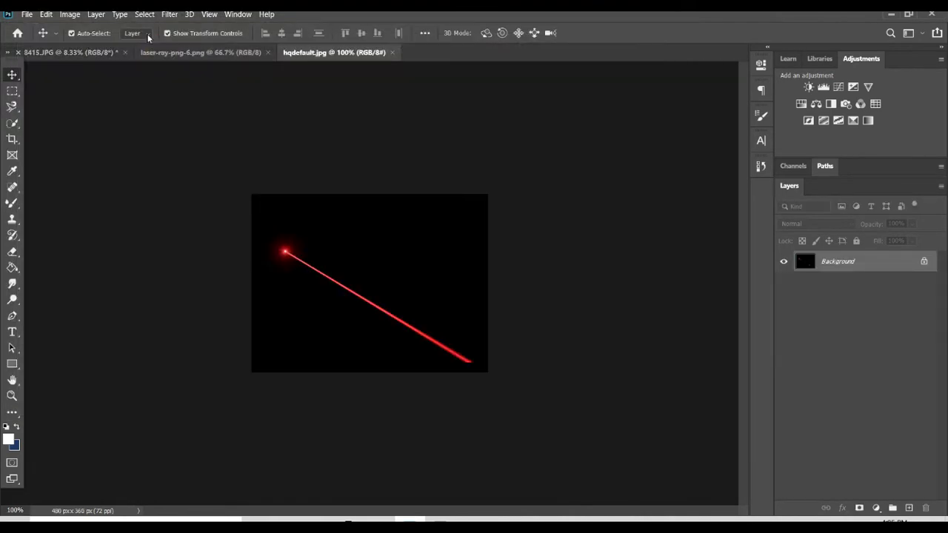
pyautogui.click(72, 53)
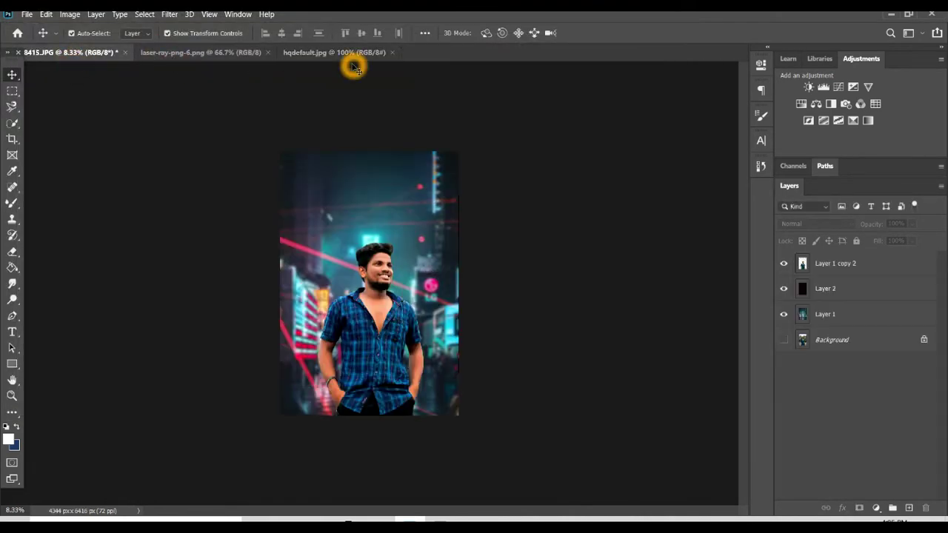
pyautogui.moveTo(349, 52); pyautogui.dragTo(414, 114)
pyautogui.moveTo(307, 268); pyautogui.dragTo(311, 265)
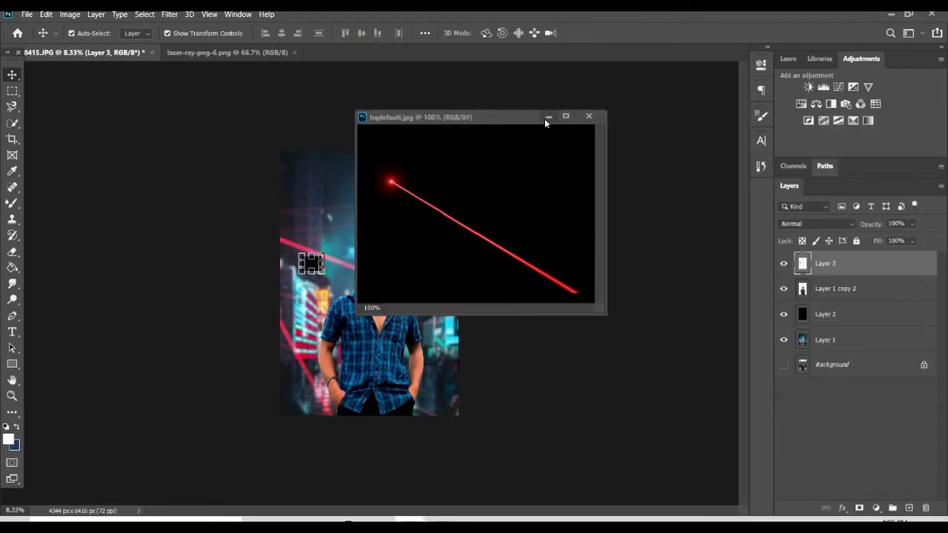
pyautogui.moveTo(544, 118); pyautogui.dragTo(524, 54)
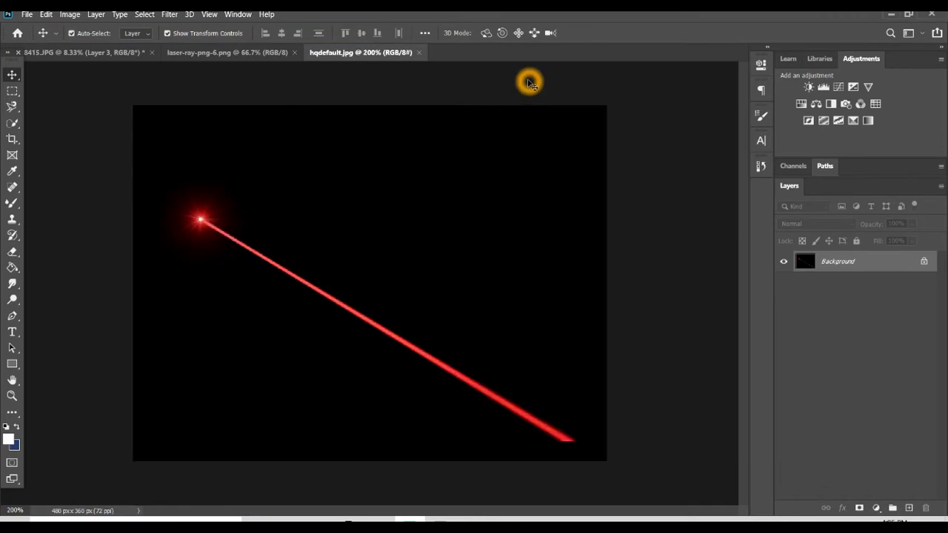
pyautogui.click(74, 52)
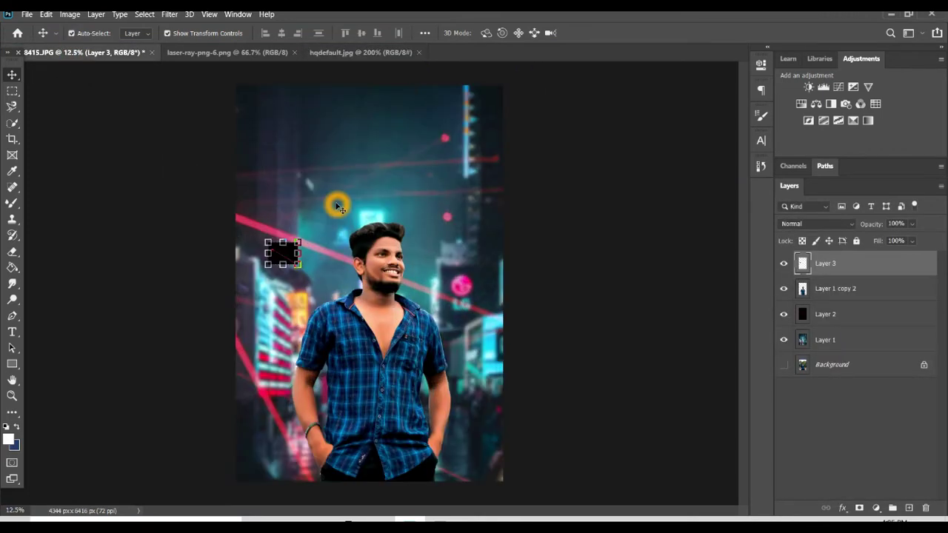
# Set Layer 3 to Screen and scale it past the canvas edges across the man's chest.
pyautogui.click(826, 230)
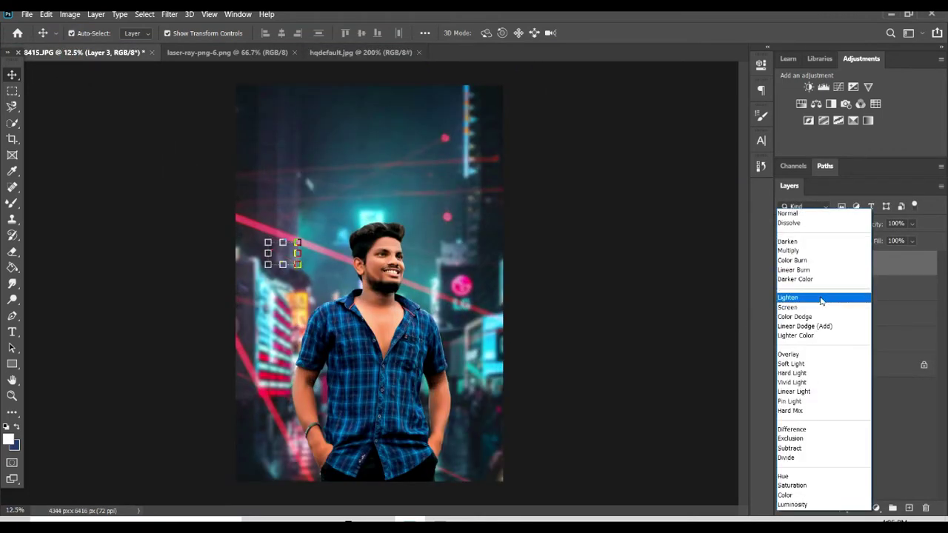
pyautogui.click(821, 305)
pyautogui.moveTo(297, 264); pyautogui.dragTo(608, 498)
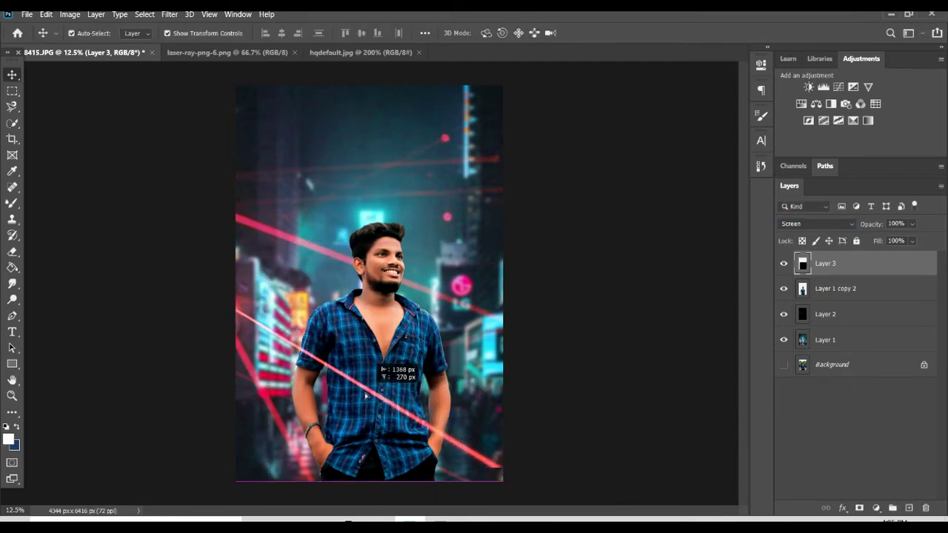
pyautogui.moveTo(418, 432); pyautogui.dragTo(323, 402)
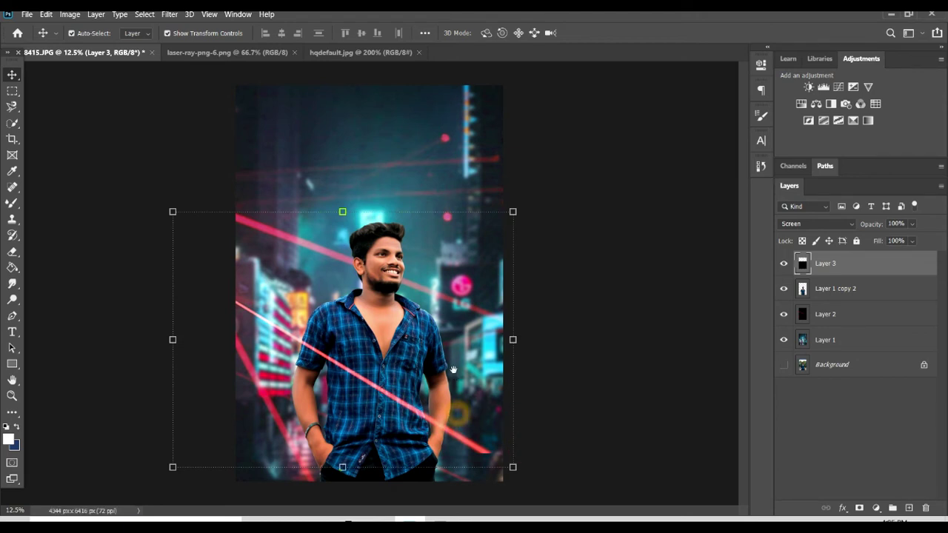
pyautogui.moveTo(512, 466); pyautogui.dragTo(472, 464)
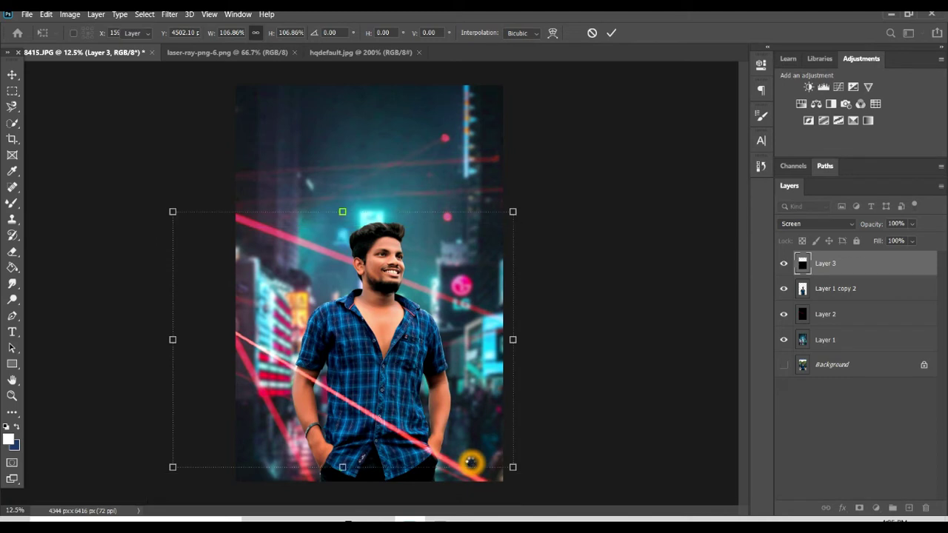
pyautogui.doubleClick(422, 402)
pyautogui.moveTo(335, 226)
pyautogui.mouseDown()
pyautogui.moveTo(437, 17)
pyautogui.moveTo(387, 89)
pyautogui.mouseUp()
pyautogui.press('Return')
pyautogui.hotkey('ctrl', '+')
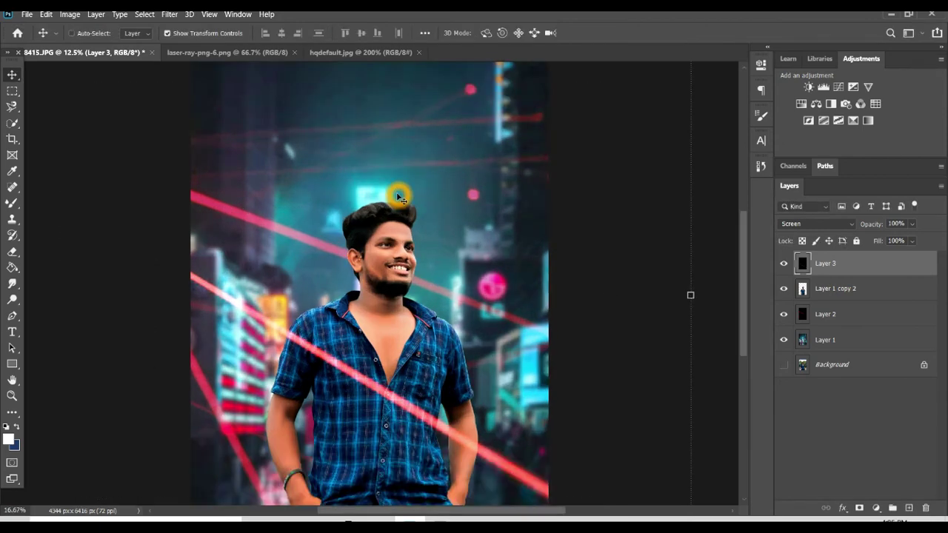
pyautogui.hotkey('ctrl', '-')
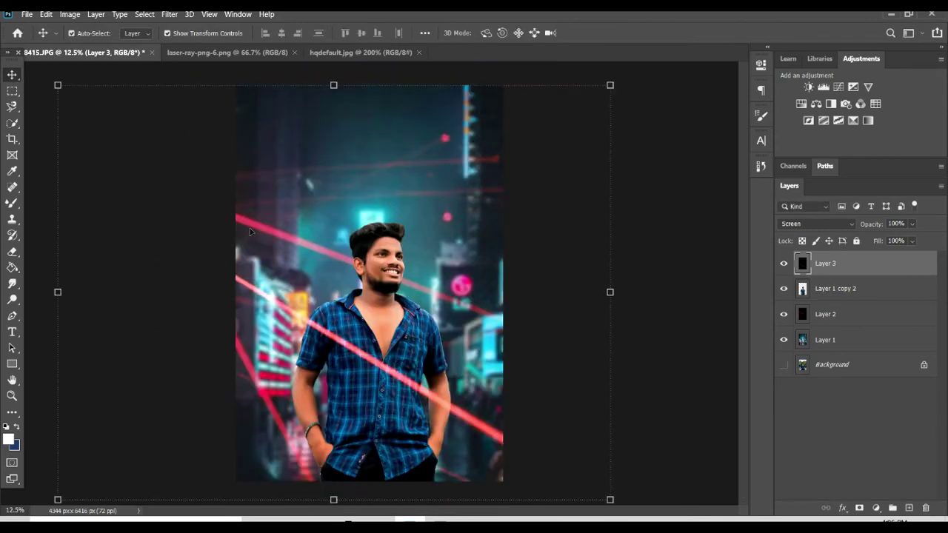
# Duplicate Layer 3 and shrink, rotate, and move the copy over the upper background.
pyautogui.rightClick(817, 270)
pyautogui.click(681, 63)
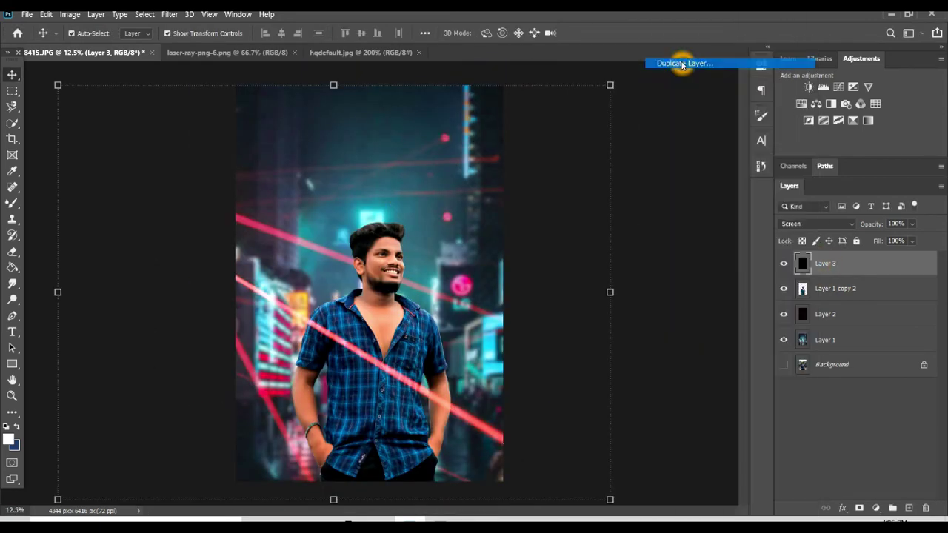
pyautogui.click(576, 145)
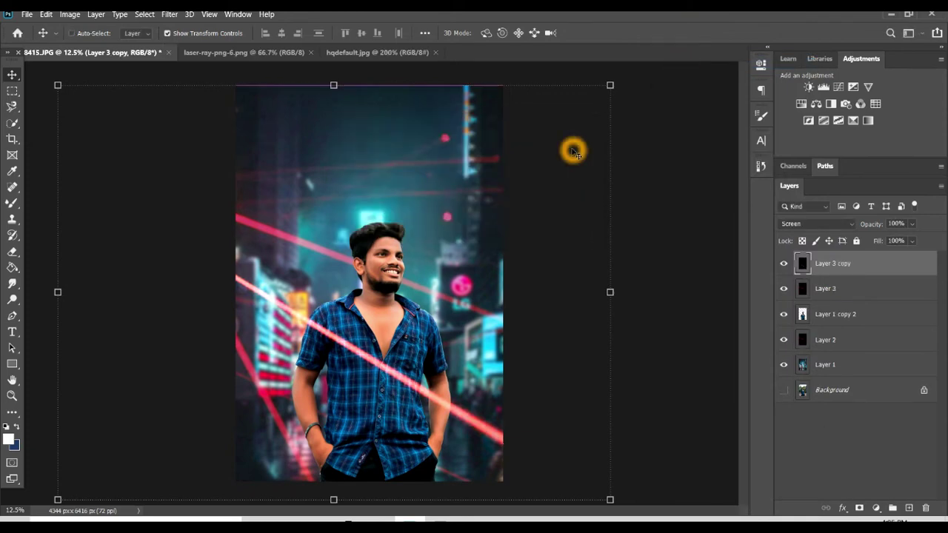
pyautogui.hotkey('ctrl', '-')
pyautogui.moveTo(355, 154); pyautogui.dragTo(345, 258)
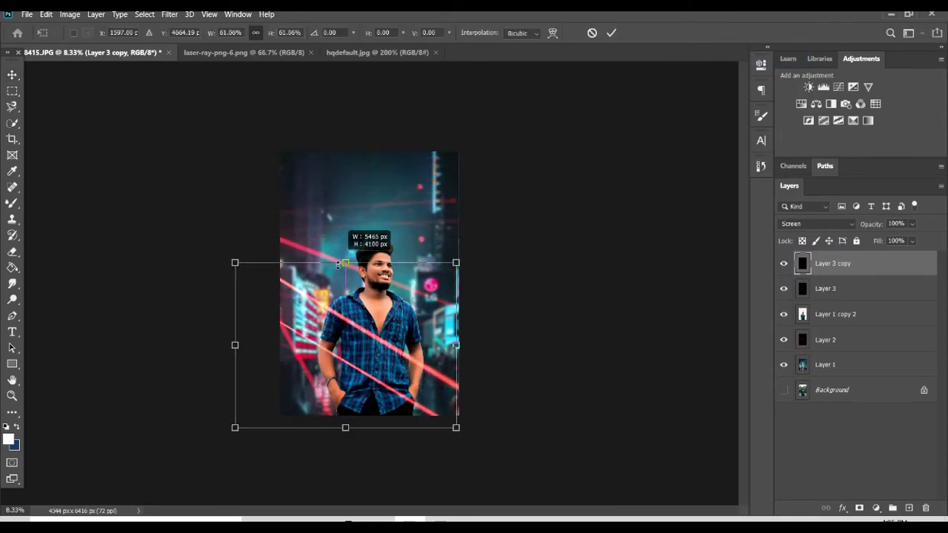
pyautogui.moveTo(330, 342)
pyautogui.mouseDown()
pyautogui.moveTo(375, 187)
pyautogui.moveTo(352, 192)
pyautogui.mouseUp()
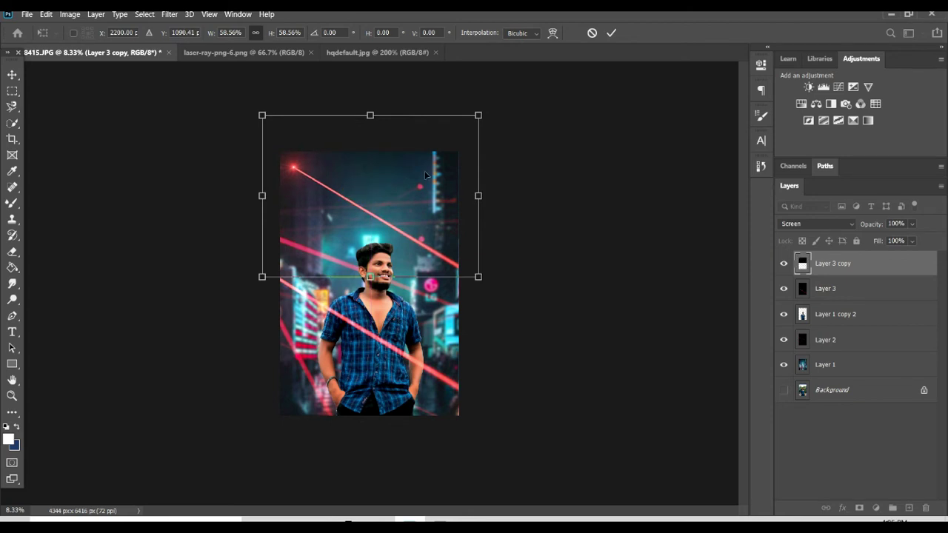
pyautogui.moveTo(490, 118)
pyautogui.mouseDown()
pyautogui.moveTo(392, 376)
pyautogui.moveTo(469, 360)
pyautogui.mouseUp()
pyautogui.moveTo(404, 191); pyautogui.dragTo(368, 253)
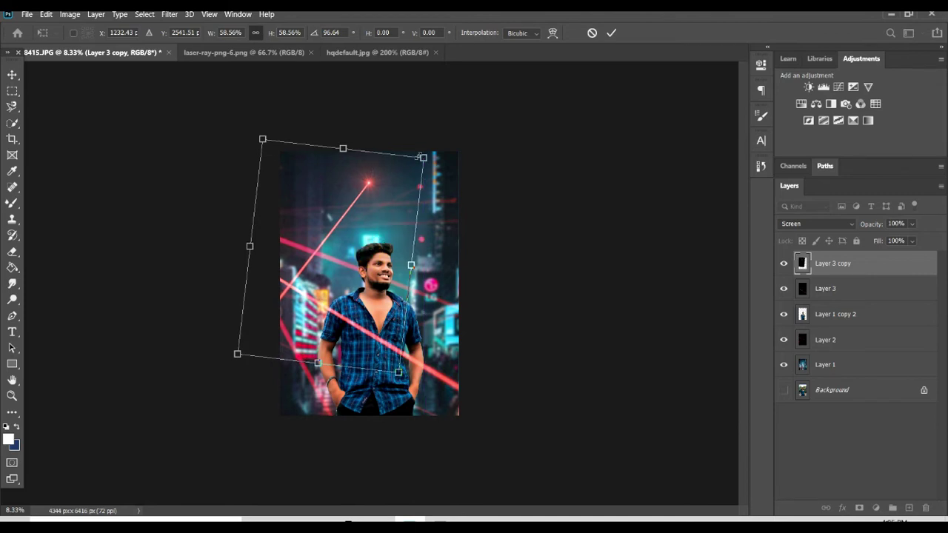
pyautogui.moveTo(423, 152); pyautogui.dragTo(468, 122)
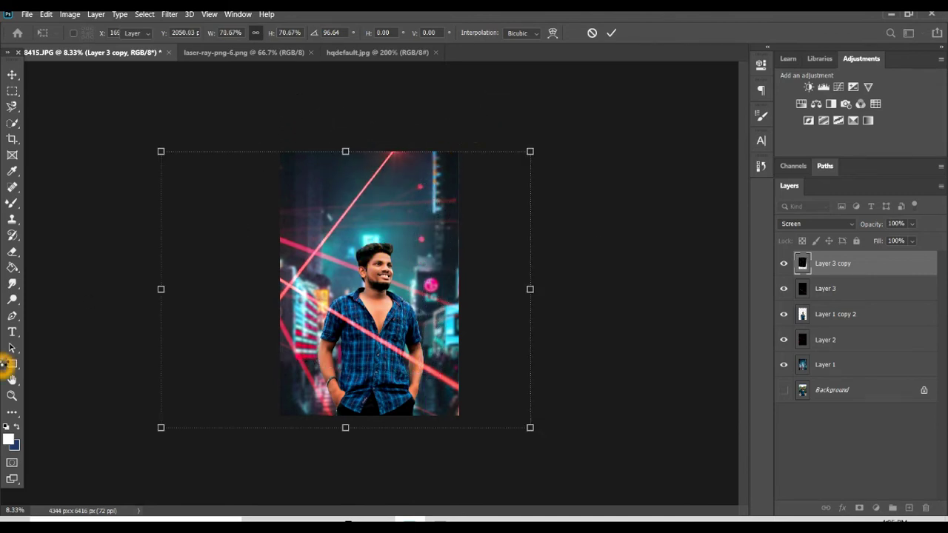
# Enlarge the copied beam further, keep Screen blending, and start another duplicate.
pyautogui.click(873, 258)
pyautogui.click(626, 208)
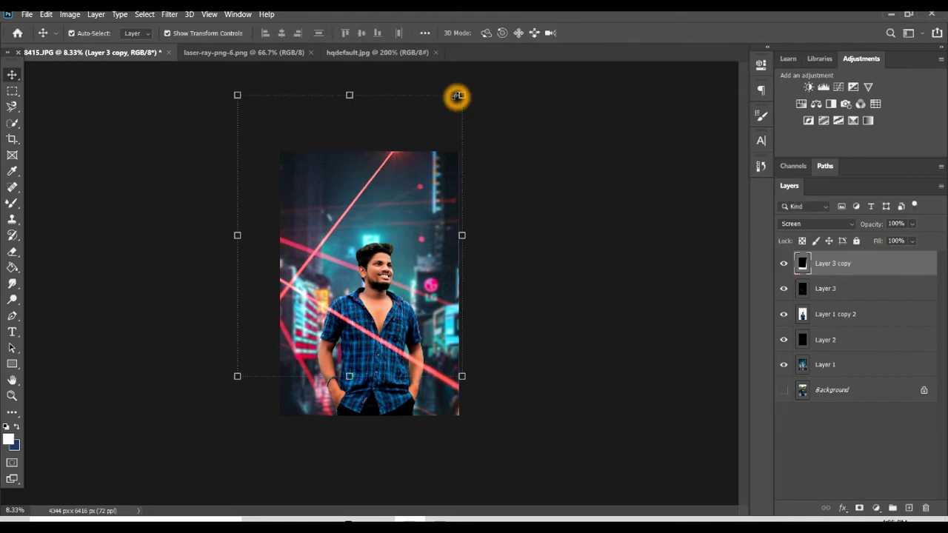
pyautogui.moveTo(462, 95)
pyautogui.mouseDown()
pyautogui.moveTo(478, 94)
pyautogui.moveTo(483, 77)
pyautogui.mouseUp()
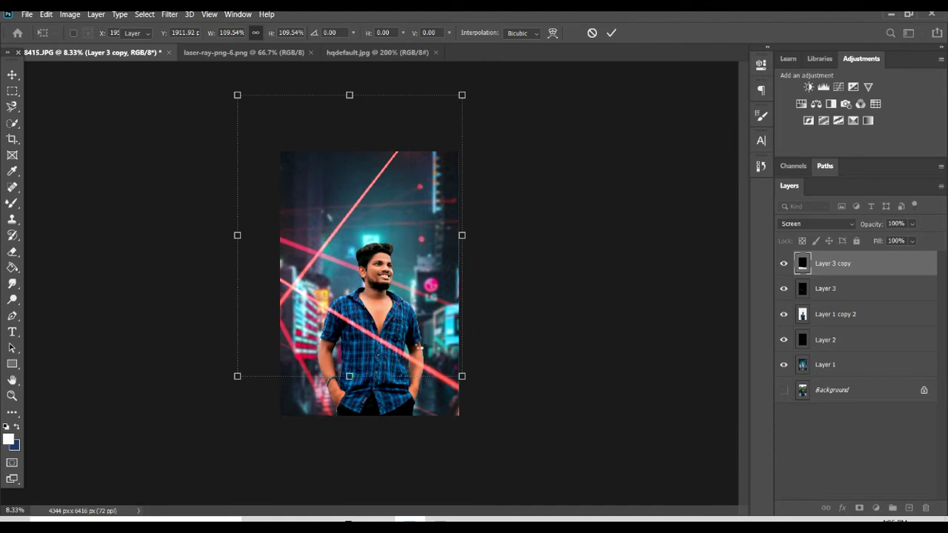
pyautogui.click(866, 246)
pyautogui.click(836, 224)
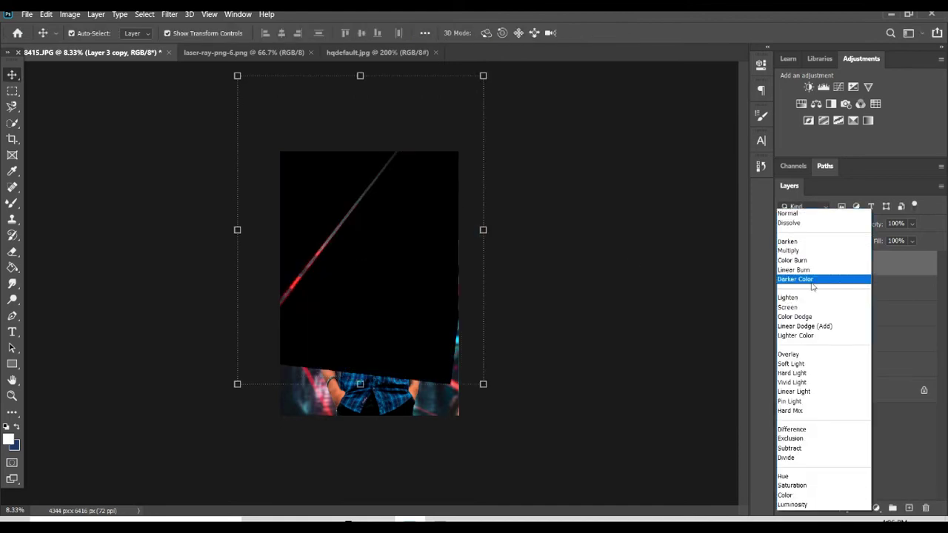
pyautogui.click(814, 309)
pyautogui.rightClick(841, 255)
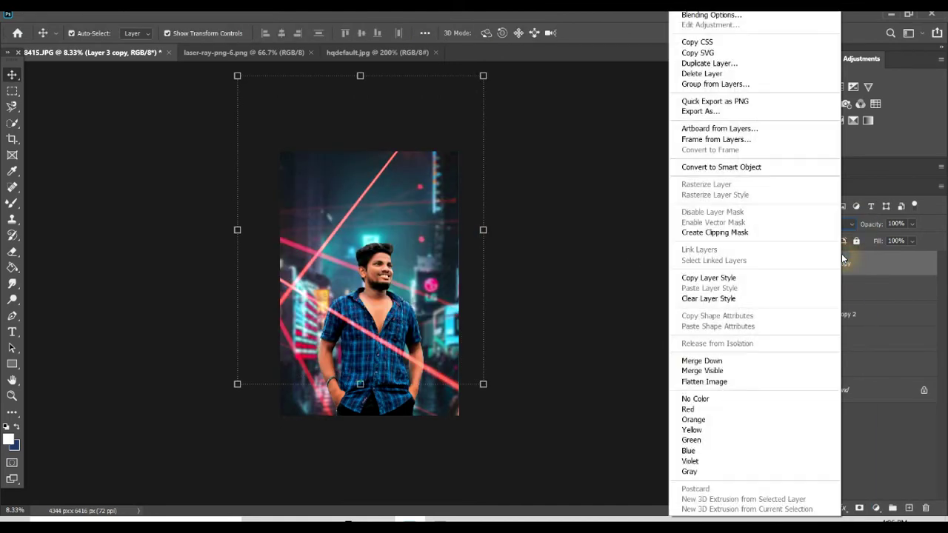
# Create Layer 3 copy 2, rotated about 107° and scaled to 89%, forming an X.
pyautogui.click(733, 63)
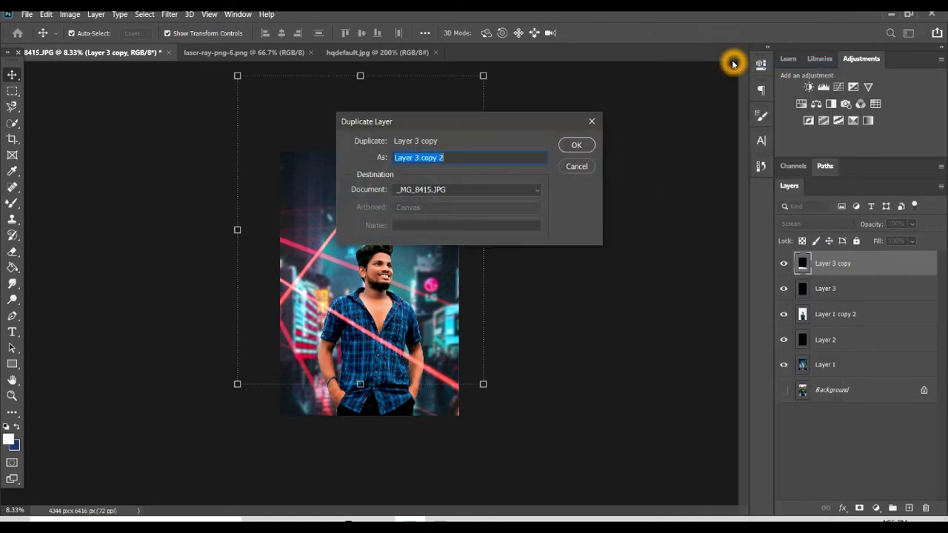
pyautogui.click(577, 146)
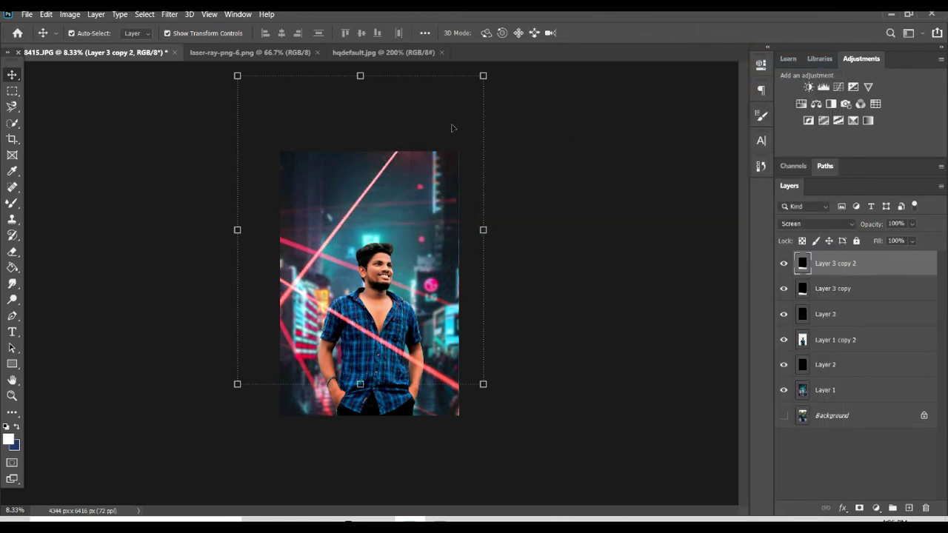
pyautogui.moveTo(363, 75); pyautogui.dragTo(368, 107)
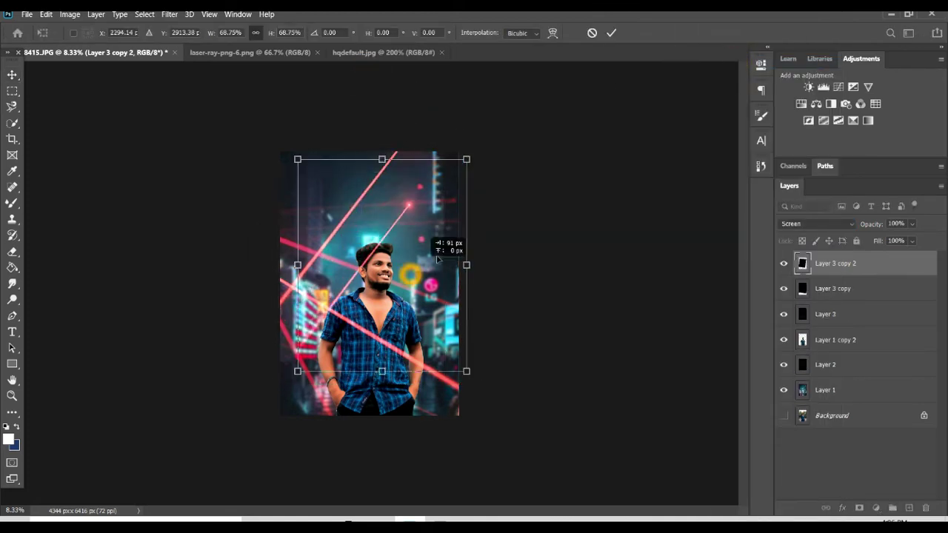
pyautogui.moveTo(437, 247); pyautogui.dragTo(493, 222)
pyautogui.moveTo(551, 108); pyautogui.dragTo(537, 355)
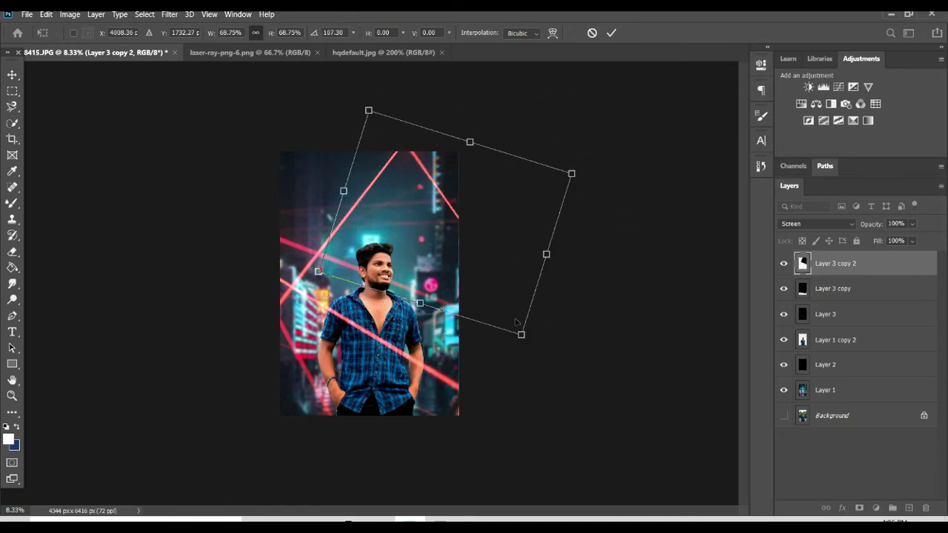
pyautogui.moveTo(451, 256)
pyautogui.mouseDown()
pyautogui.moveTo(378, 289)
pyautogui.moveTo(416, 302)
pyautogui.moveTo(421, 293)
pyautogui.mouseUp()
pyautogui.moveTo(335, 151); pyautogui.dragTo(322, 177)
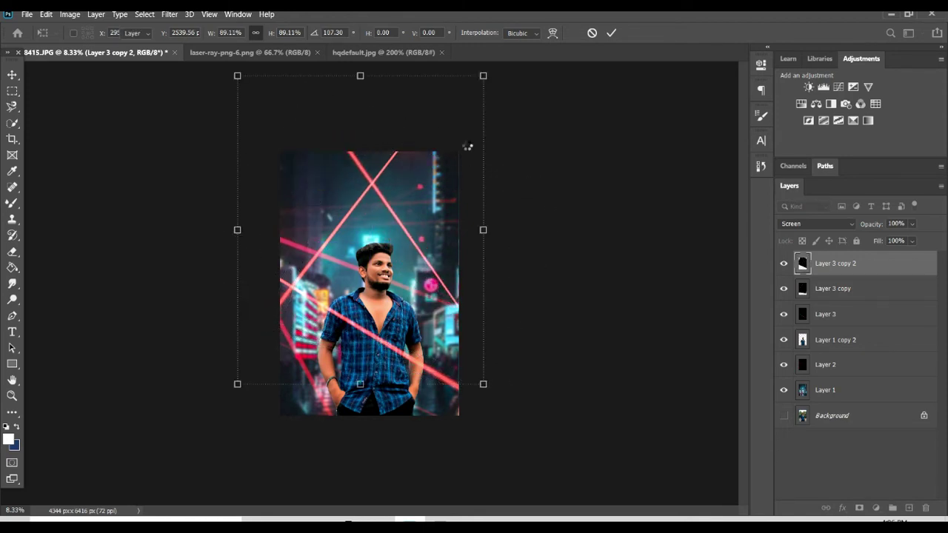
pyautogui.click(612, 33)
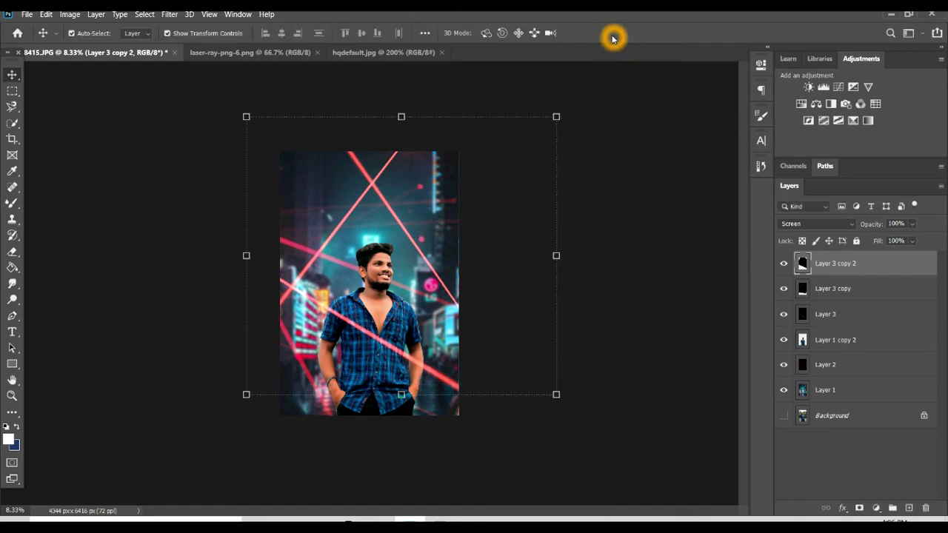
# Deselect the layer and zoom in and out to inspect the finished composite.
pyautogui.click(648, 244)
pyautogui.hotkey('ctrl', '+')
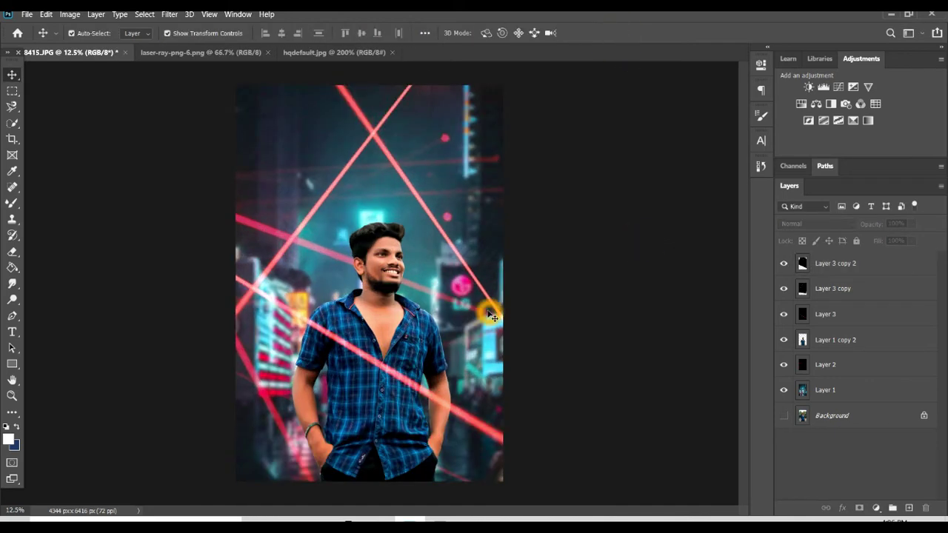
pyautogui.hotkey('ctrl', '-')
pyautogui.hotkey('ctrl', '+')
pyautogui.hotkey('ctrl', '+')
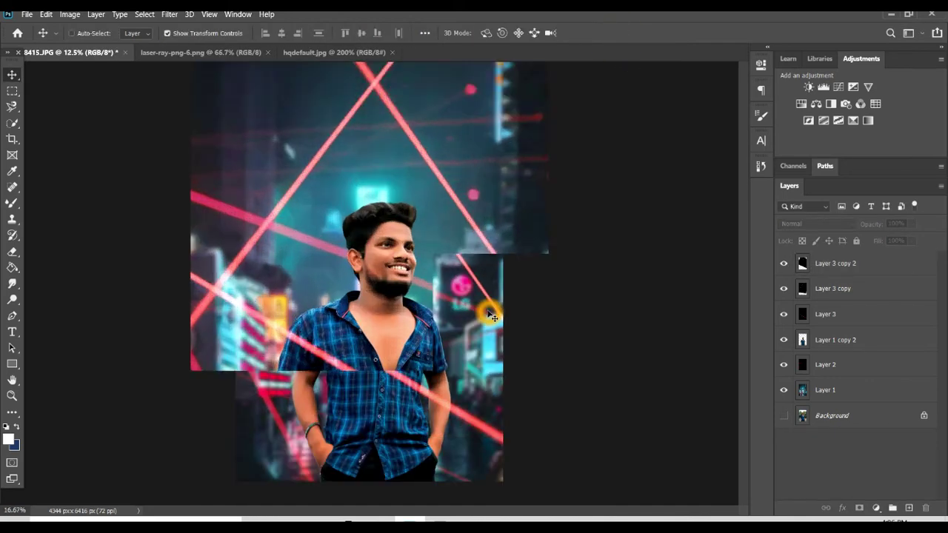
pyautogui.hotkey('ctrl', '+')
pyautogui.hotkey('ctrl', '+')
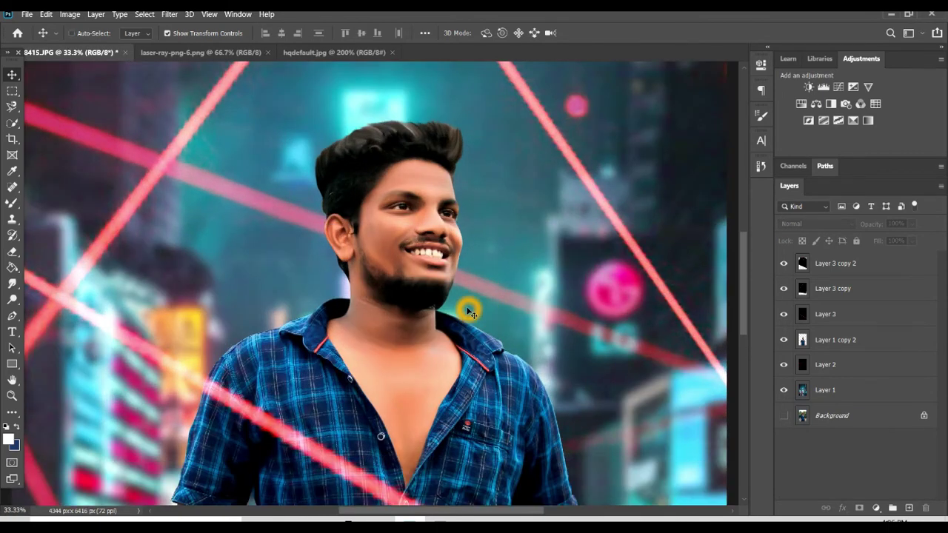
pyautogui.hotkey('ctrl', '-')
pyautogui.hotkey('ctrl', '-')
pyautogui.hotkey('ctrl', '-')
pyautogui.hotkey('ctrl', '-')
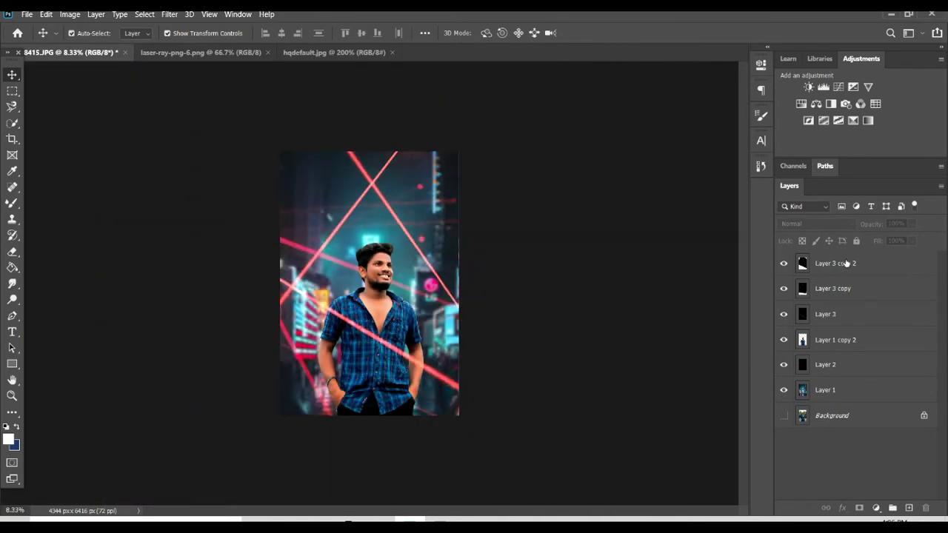
# Merge all visible layers into Layer 3 copy 2 and duplicate it as Layer 3 copy 3.
pyautogui.click(847, 263)
pyautogui.rightClick(846, 263)
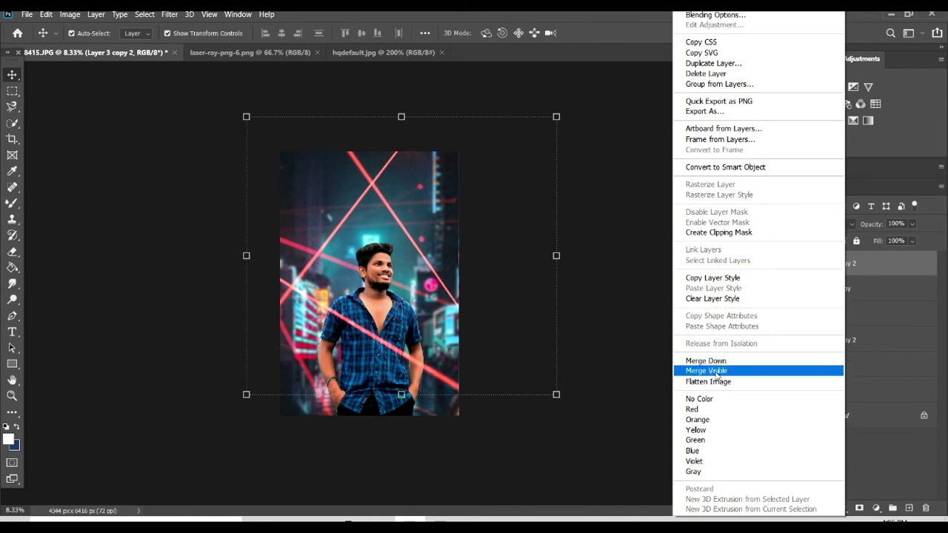
pyautogui.click(709, 371)
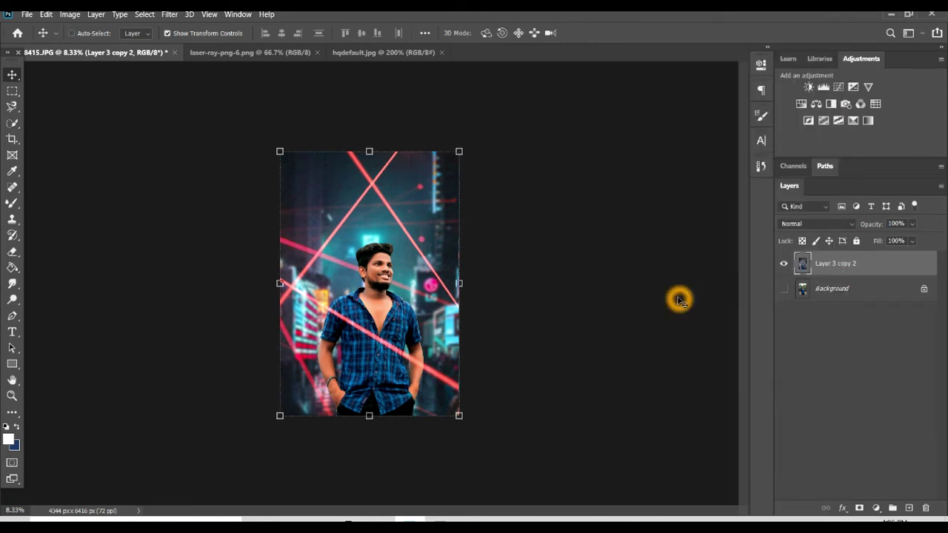
pyautogui.hotkey('ctrl', 'j')
pyautogui.hotkey('ctrl', '+')
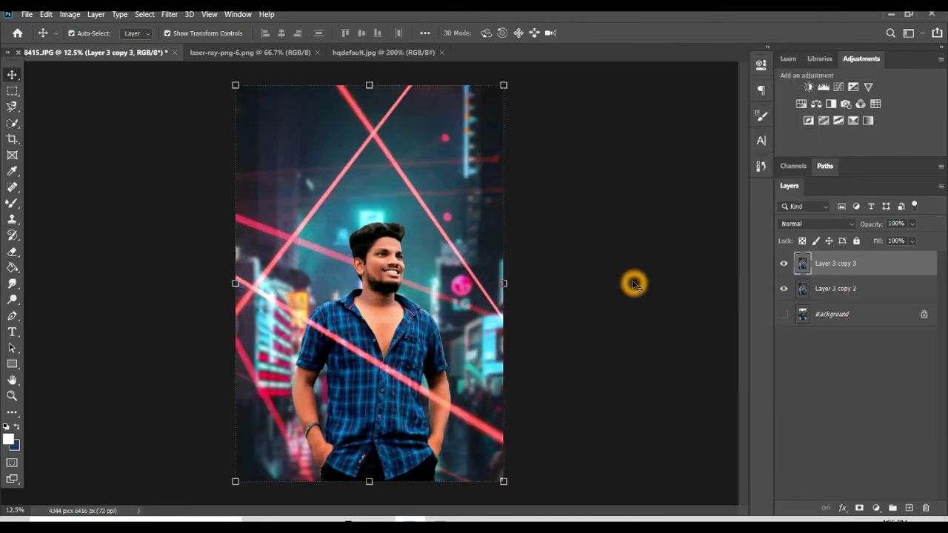
# In Camera Raw, set Exposure +0.20, Contrast/Highlights/Shadows/Whites +7, Blacks +8 and Clarity +23.
pyautogui.click(169, 14)
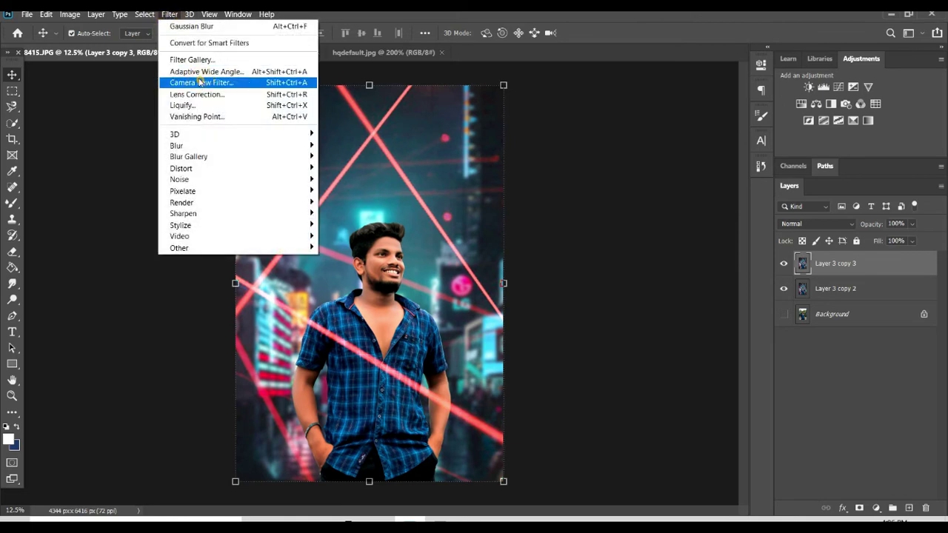
pyautogui.click(199, 80)
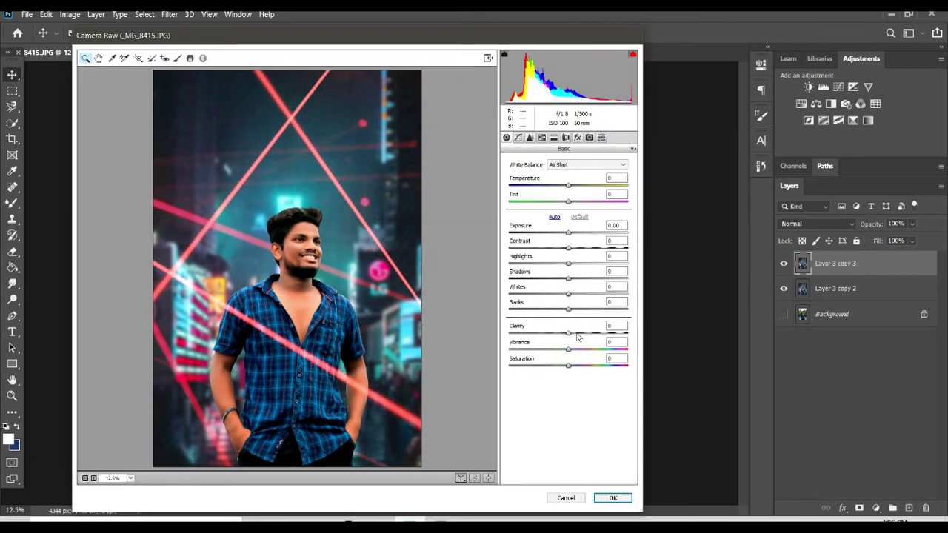
pyautogui.moveTo(578, 337); pyautogui.dragTo(571, 235)
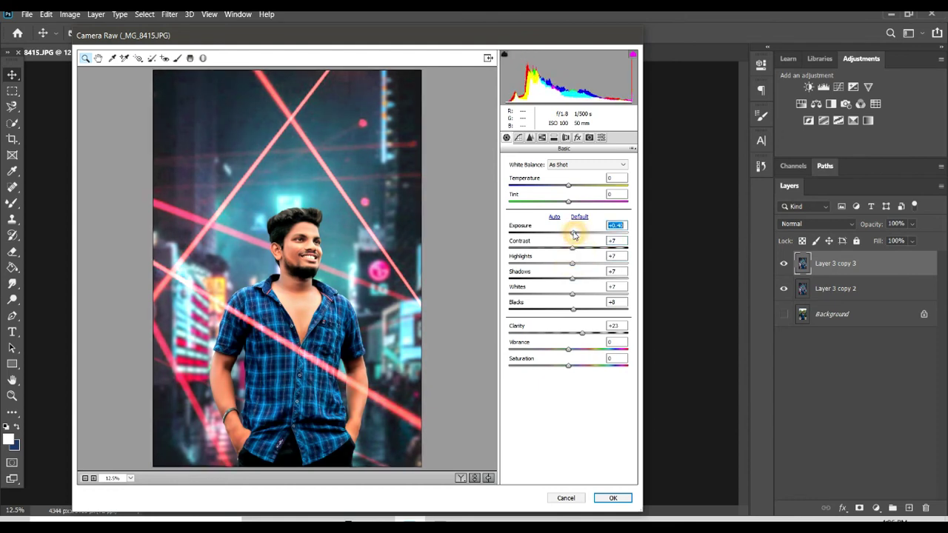
pyautogui.click(530, 138)
pyautogui.click(516, 259)
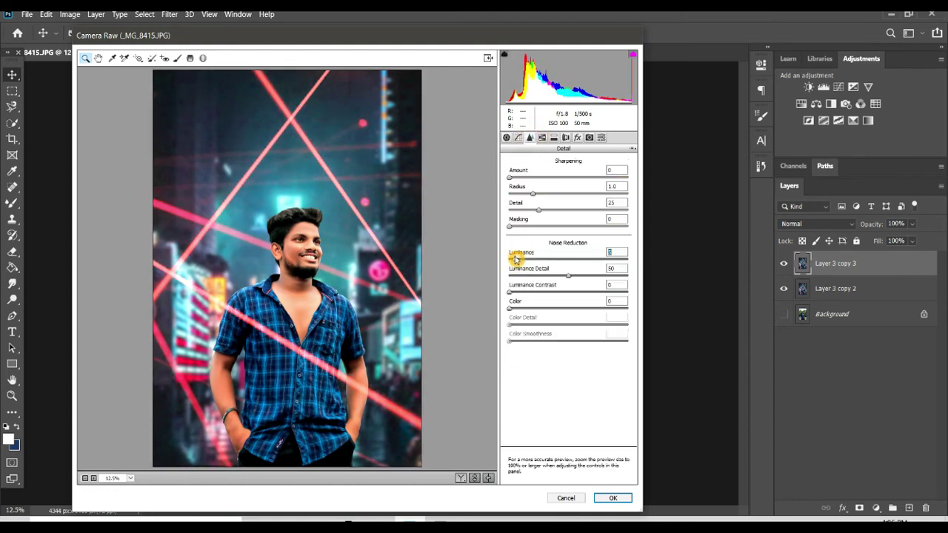
# In HSL Saturation, test Blues at -100, settle them at +3, and adjust Aquas.
pyautogui.click(542, 138)
pyautogui.click(532, 177)
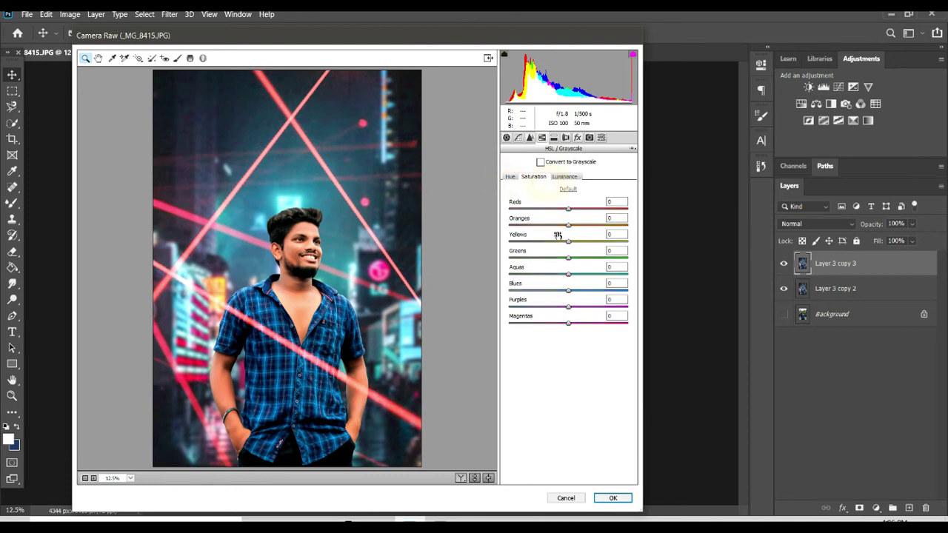
pyautogui.moveTo(577, 295); pyautogui.dragTo(502, 302)
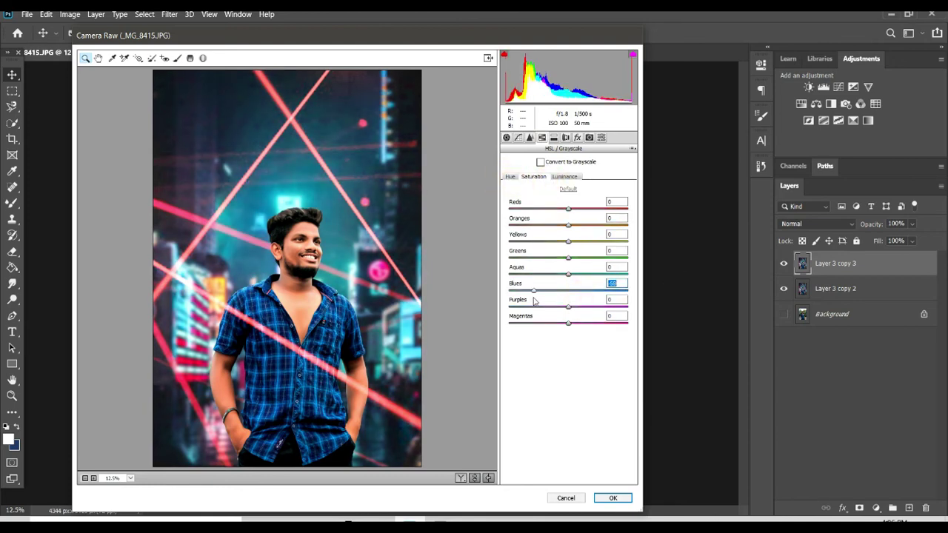
pyautogui.moveTo(503, 302); pyautogui.dragTo(567, 311)
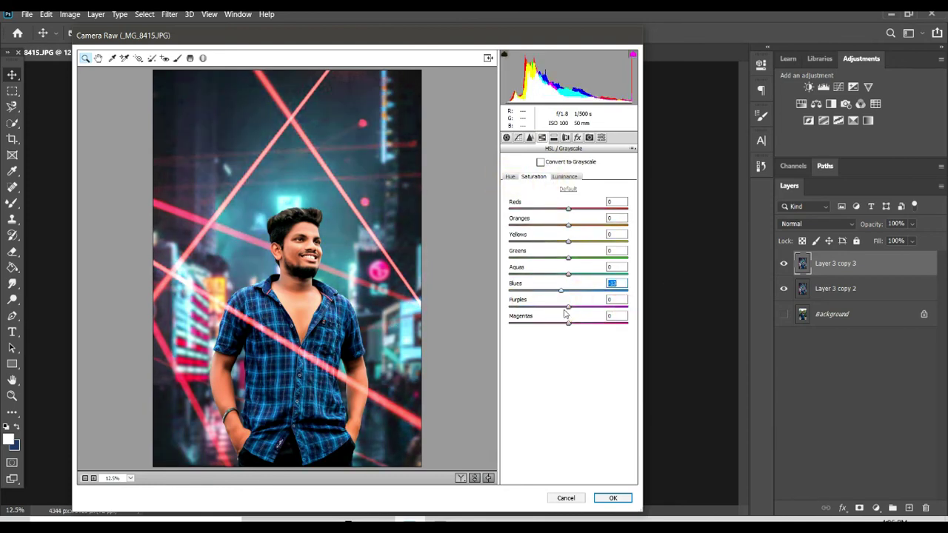
pyautogui.moveTo(575, 271); pyautogui.dragTo(573, 278)
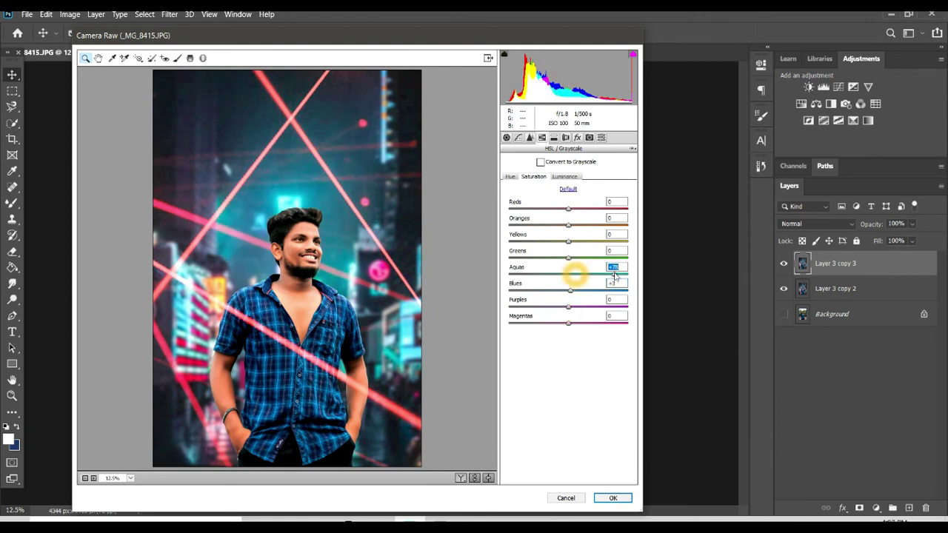
pyautogui.click(563, 178)
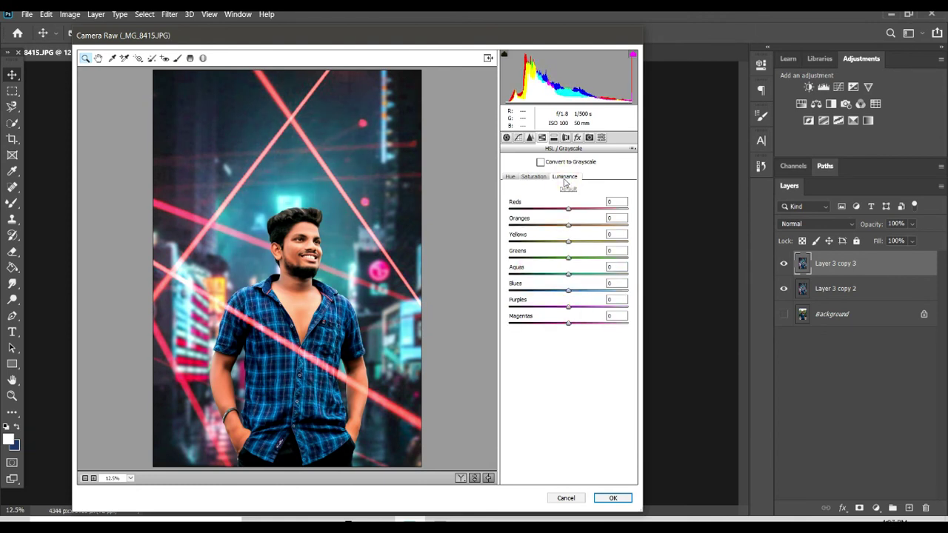
# Lower lens vignetting, add a -4 post-crop vignette, boost Blue Primary saturation, then apply the grade.
pyautogui.click(553, 137)
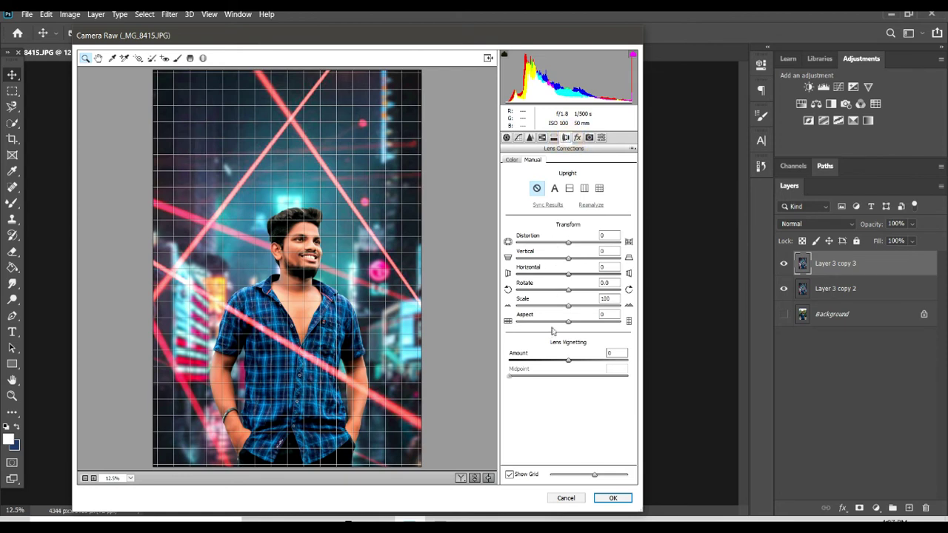
pyautogui.moveTo(544, 361); pyautogui.dragTo(551, 361)
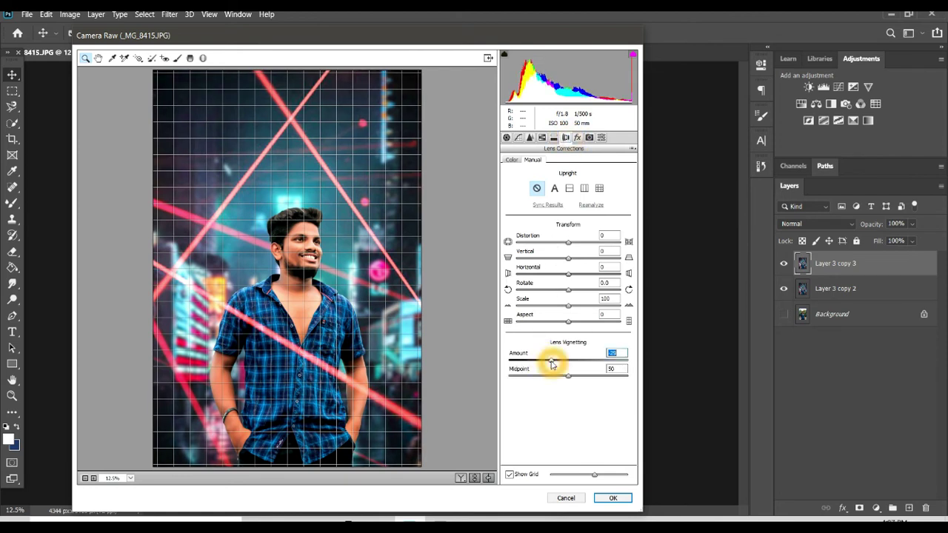
pyautogui.click(578, 138)
pyautogui.moveTo(560, 265); pyautogui.dragTo(561, 314)
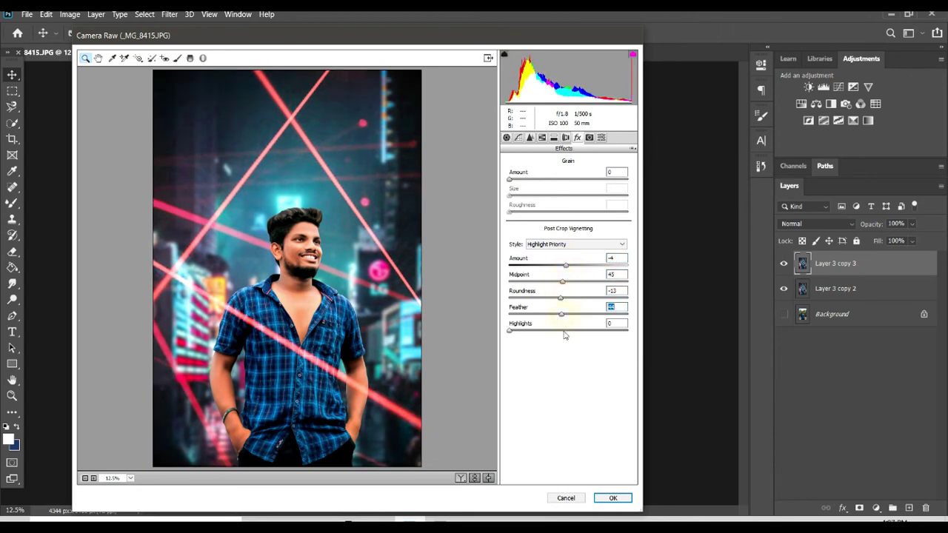
pyautogui.click(590, 138)
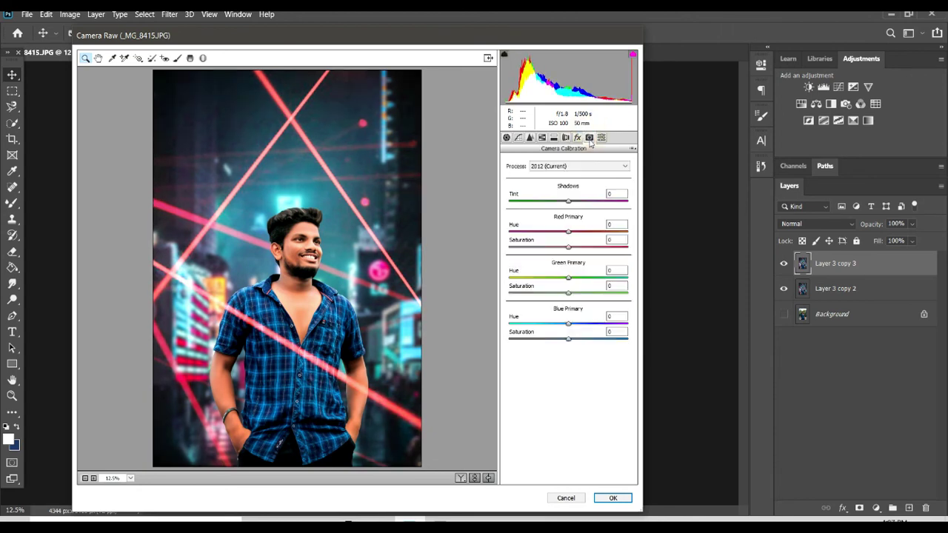
pyautogui.moveTo(568, 339); pyautogui.dragTo(578, 339)
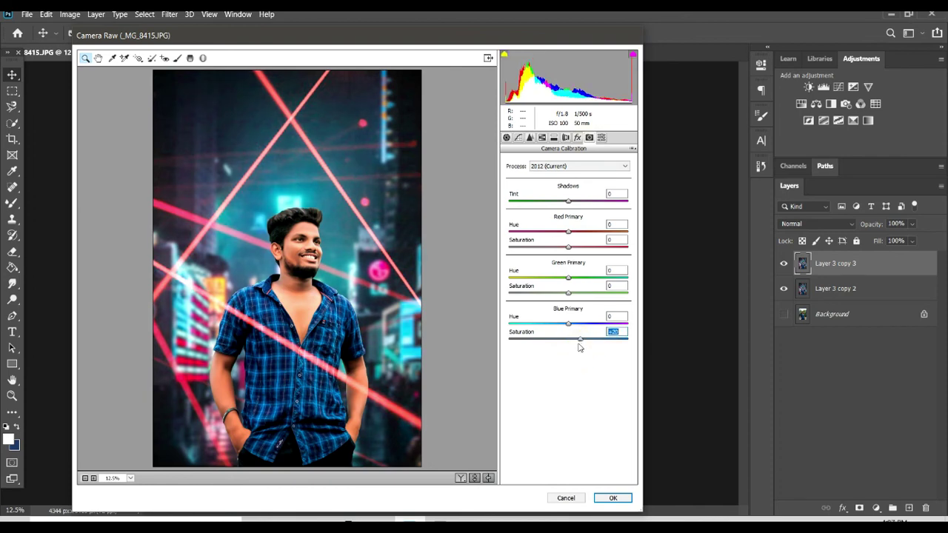
pyautogui.click(611, 499)
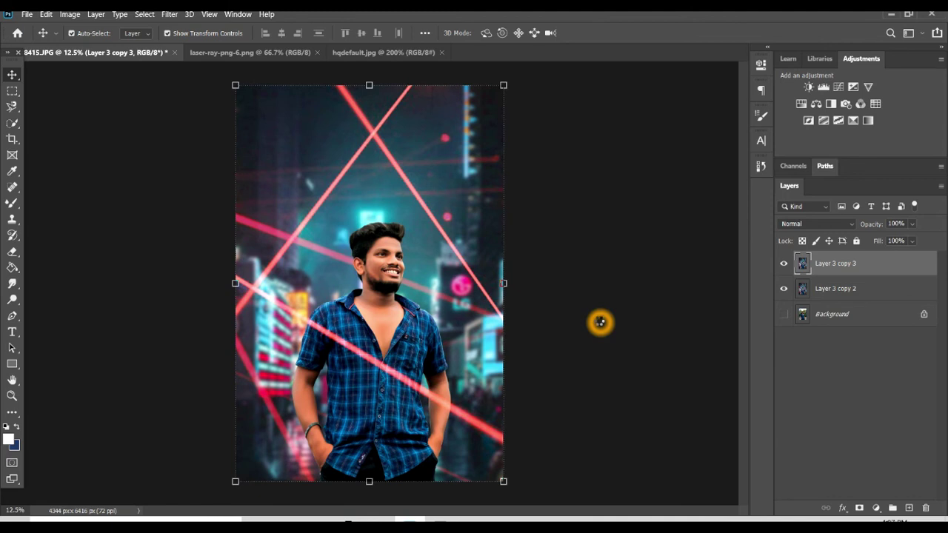
pyautogui.click(562, 407)
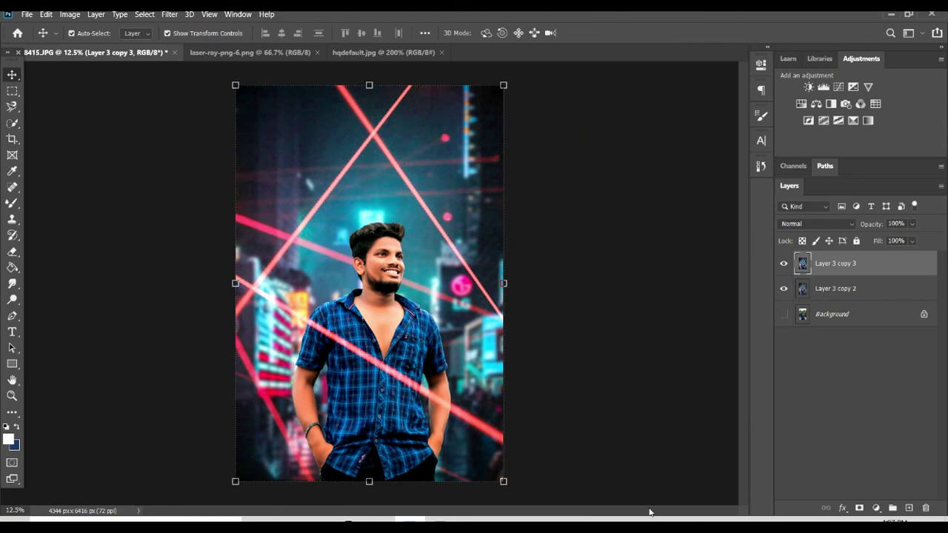
pyautogui.click(671, 356)
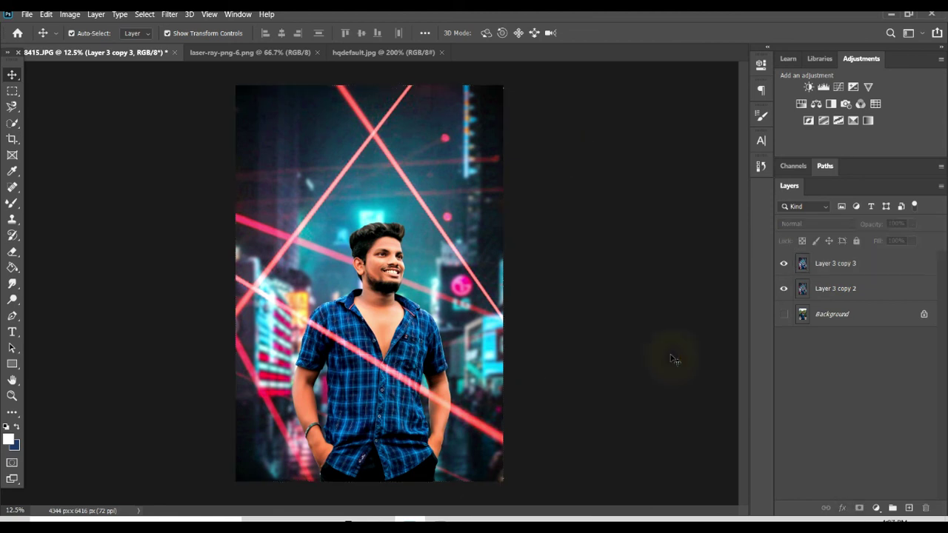
pyautogui.click(785, 314)
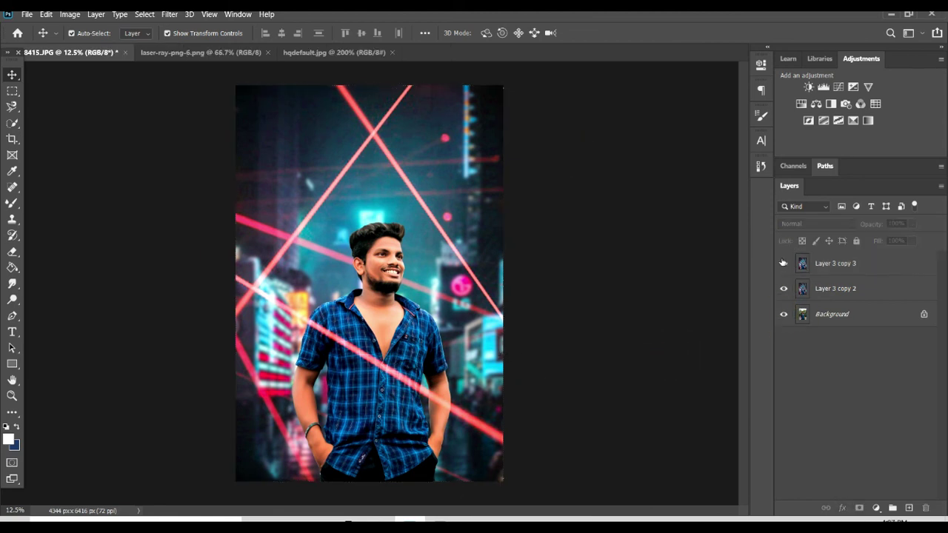
pyautogui.click(783, 263)
pyautogui.click(784, 289)
pyautogui.click(784, 290)
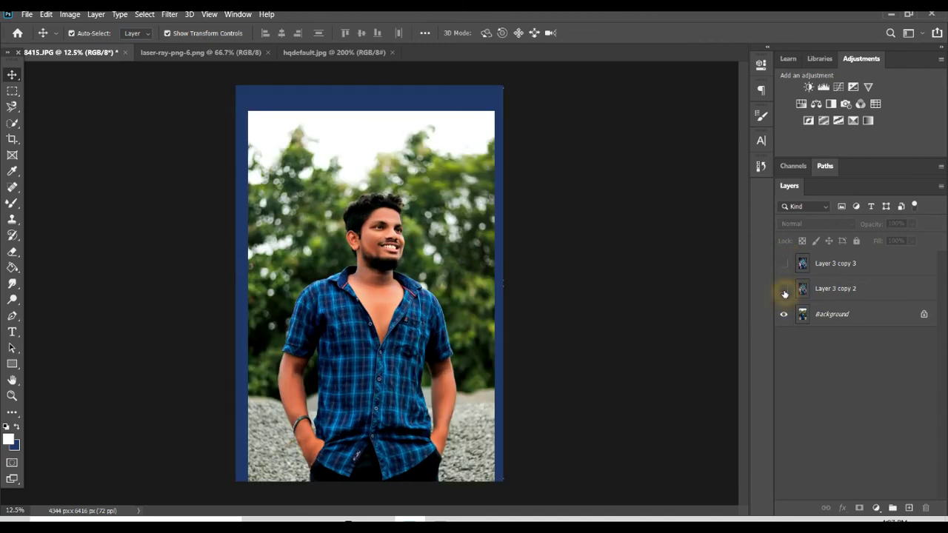
pyautogui.click(784, 289)
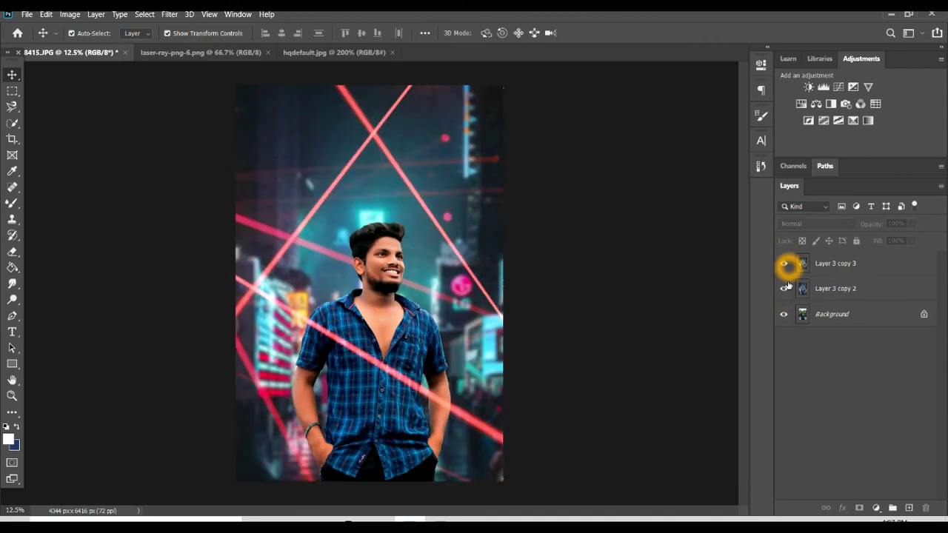
pyautogui.click(783, 263)
pyautogui.click(784, 314)
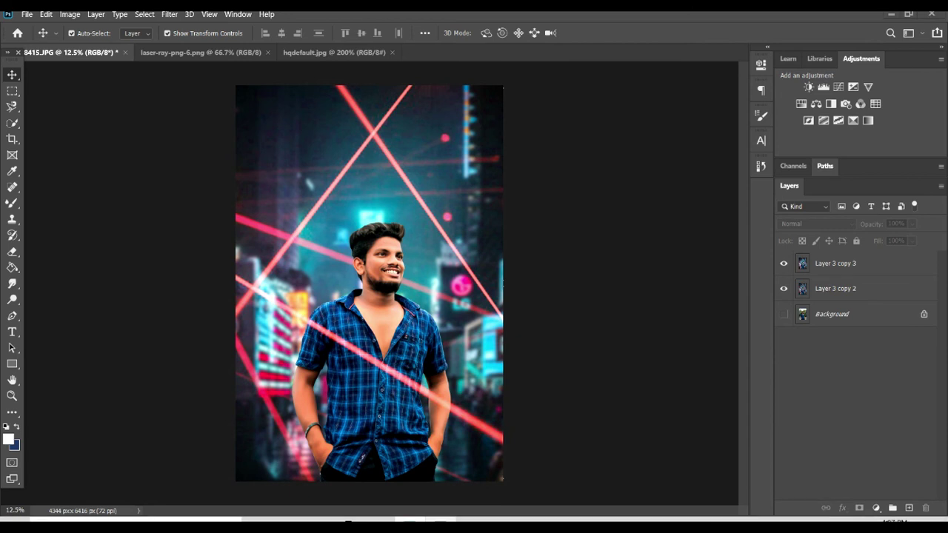
pyautogui.click(785, 520)
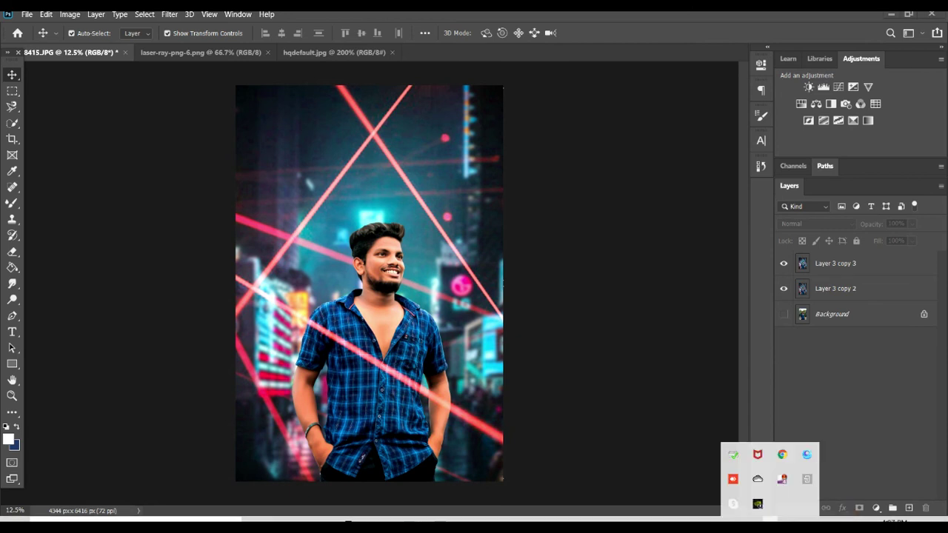